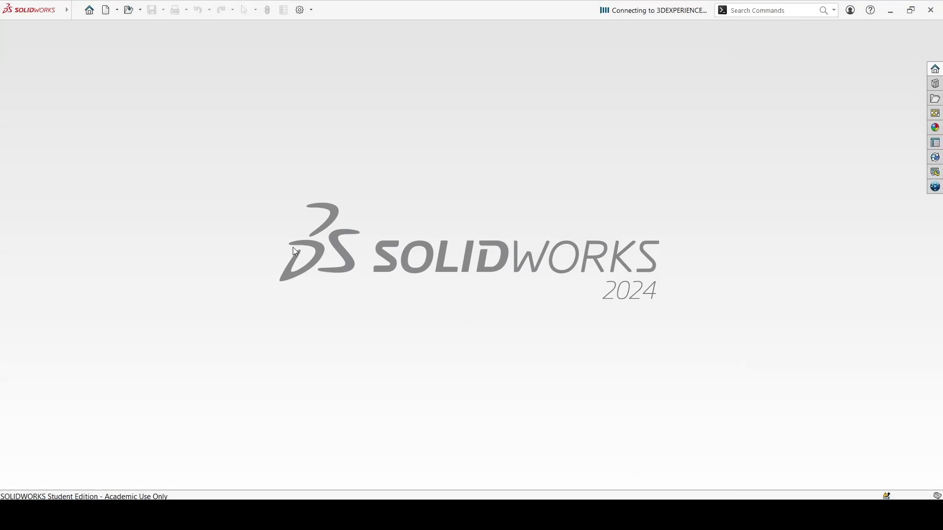
# Step: Create a new blank part and open Manage Equations from the tree's Equations node
pyautogui.hotkey('ctrl', 'n')
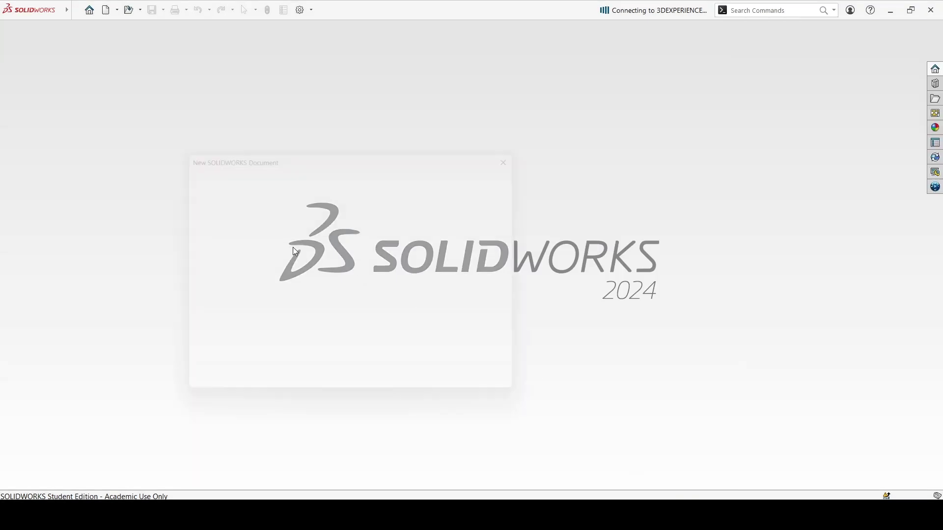
pyautogui.doubleClick(220, 234)
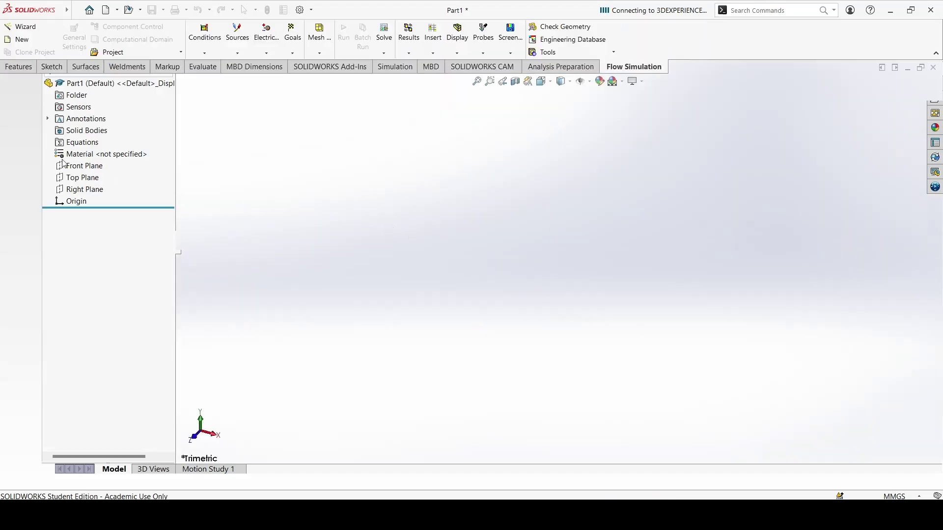
pyautogui.rightClick(75, 147)
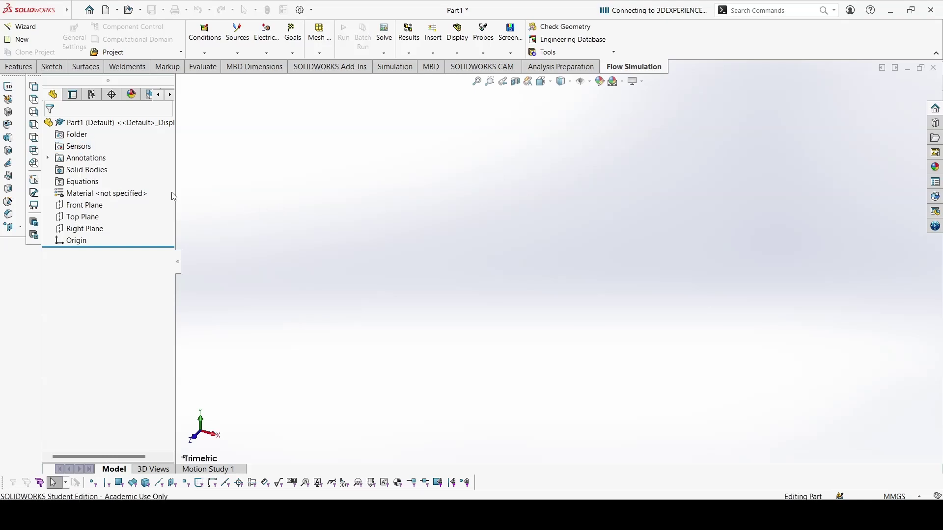
pyautogui.rightClick(83, 184)
# Step: Enter global variables A=101, B=11, C=1 in the Equations dialog and accept
pyautogui.click(103, 192)
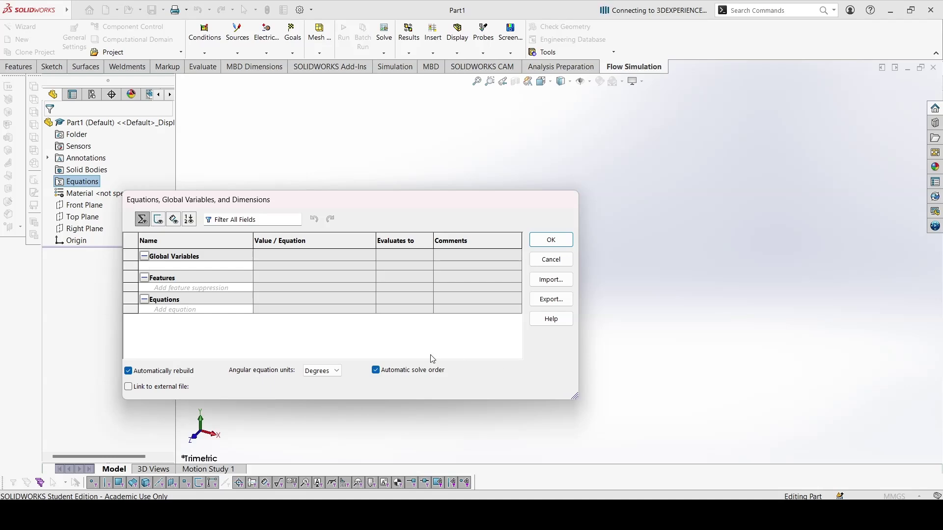
pyautogui.write('A')
pyautogui.press('Tab')
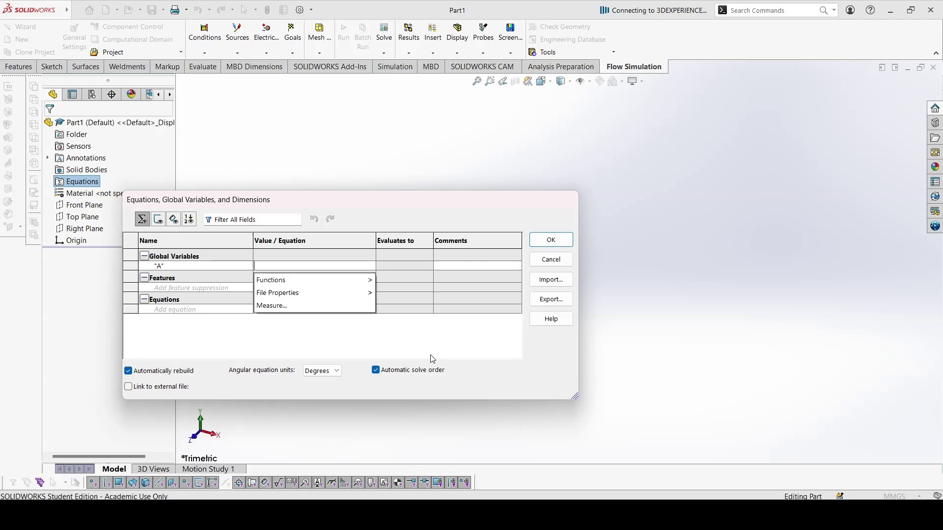
pyautogui.write('101')
pyautogui.press('Tab')
pyautogui.write('B')
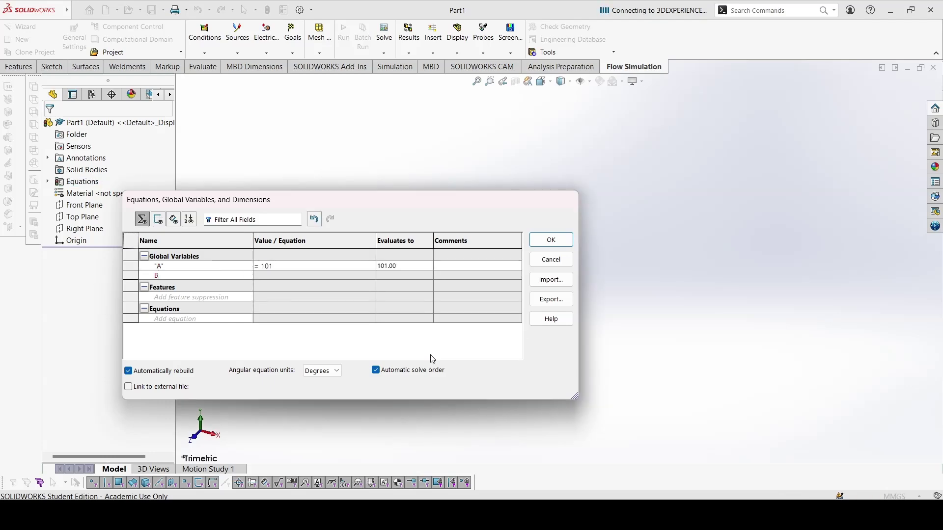
pyautogui.press('Tab')
pyautogui.write('11')
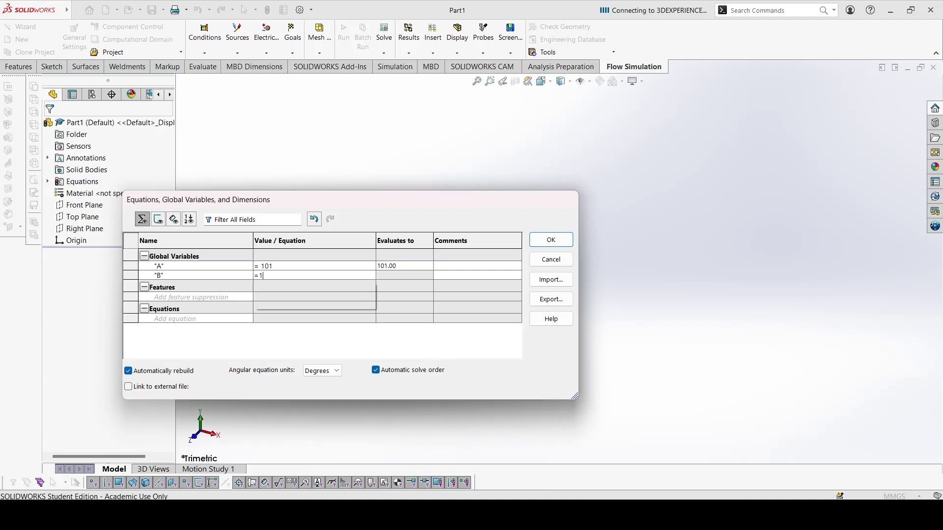
pyautogui.press('Tab')
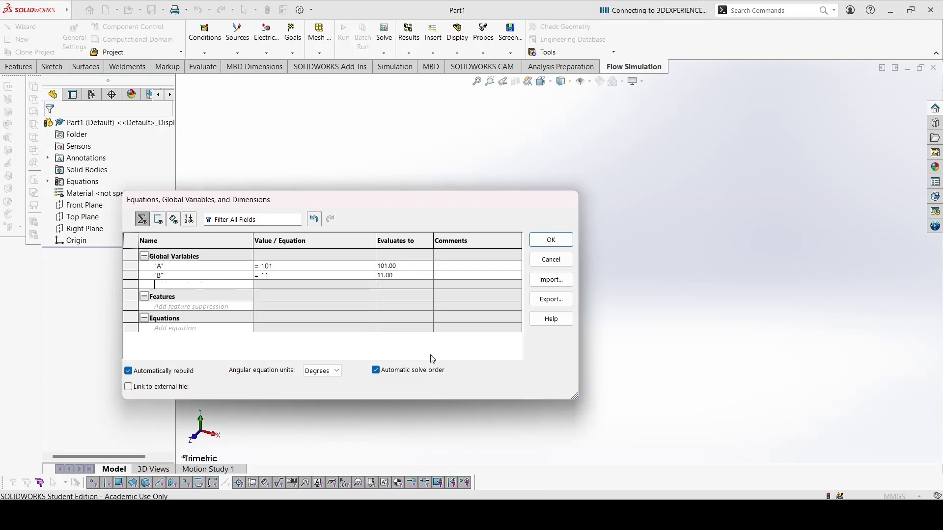
pyautogui.write('C')
pyautogui.press('Tab')
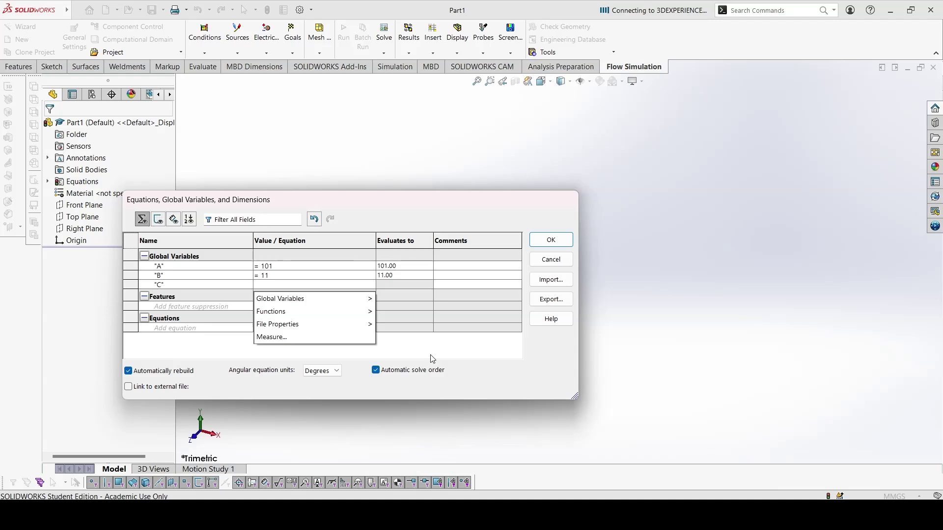
pyautogui.write('1')
pyautogui.press('Tab')
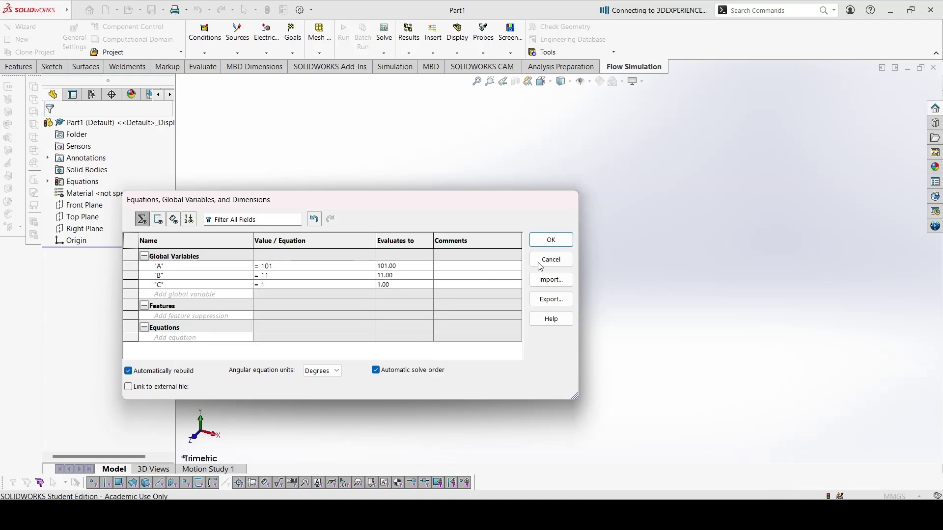
pyautogui.click(551, 242)
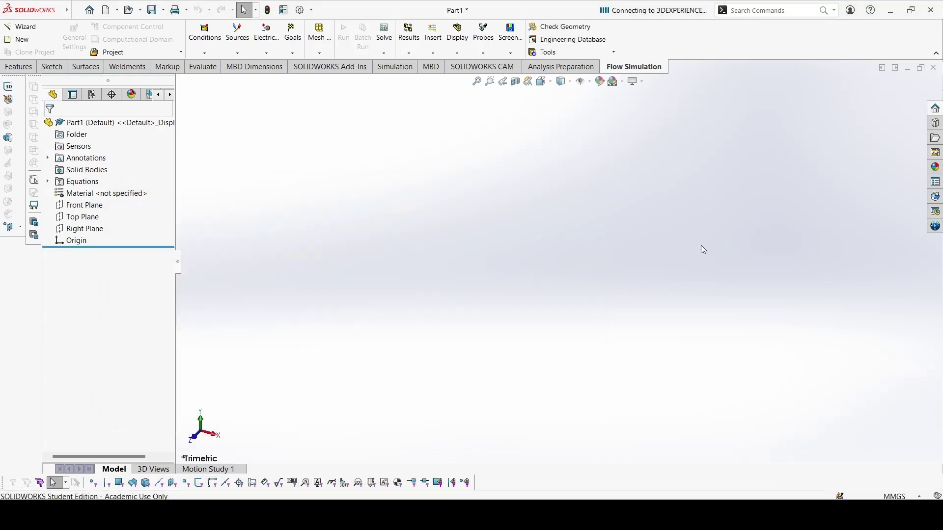
# Step: Edit the part material, apply Steel > AISI 1020 and close the library
pyautogui.rightClick(109, 198)
pyautogui.press('Escape')
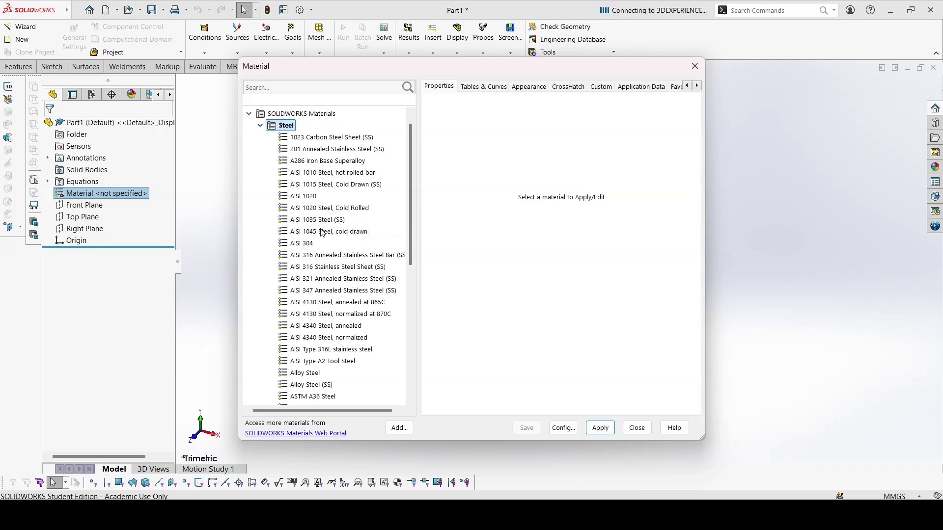
pyautogui.click(306, 197)
pyautogui.click(609, 429)
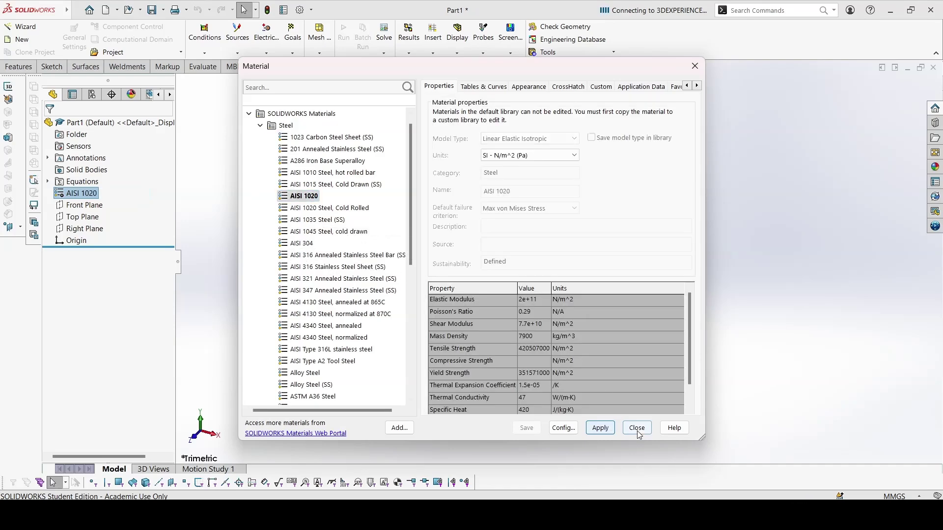
pyautogui.click(637, 427)
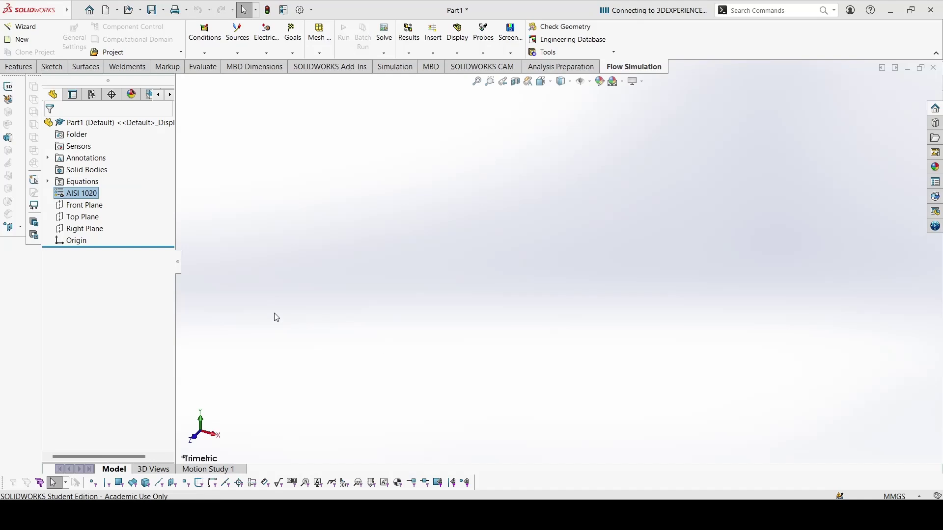
# Step: Add a Mass Properties > Mass sensor, Sensors1 at 0 g, and expand Sensors
pyautogui.rightClick(80, 148)
pyautogui.click(246, 155)
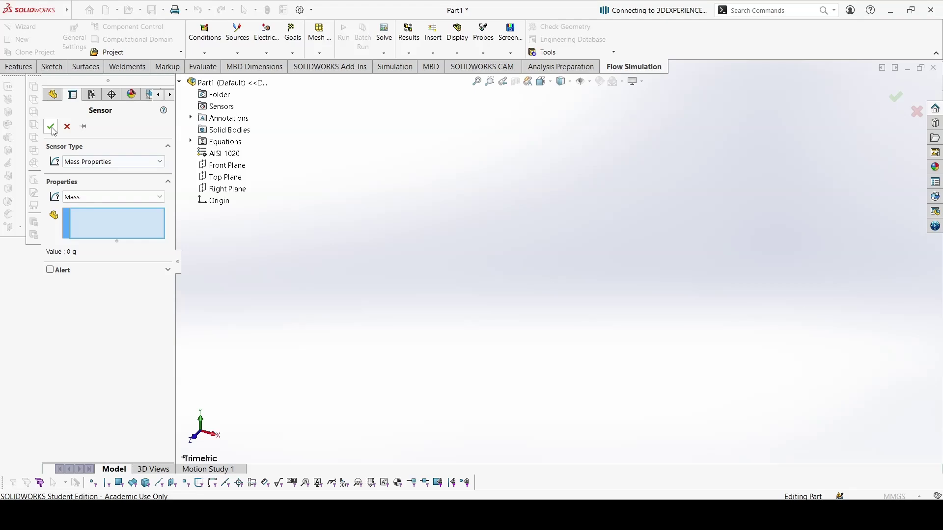
pyautogui.click(50, 128)
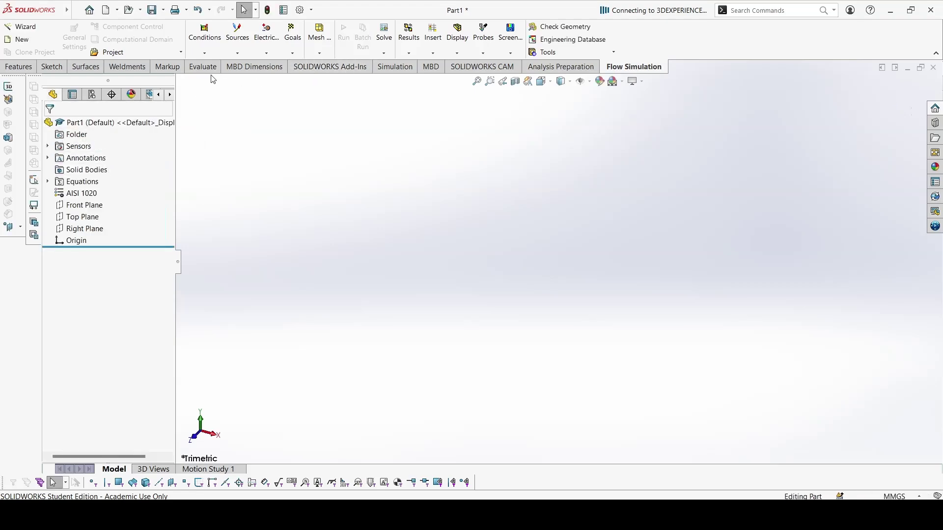
pyautogui.click(47, 147)
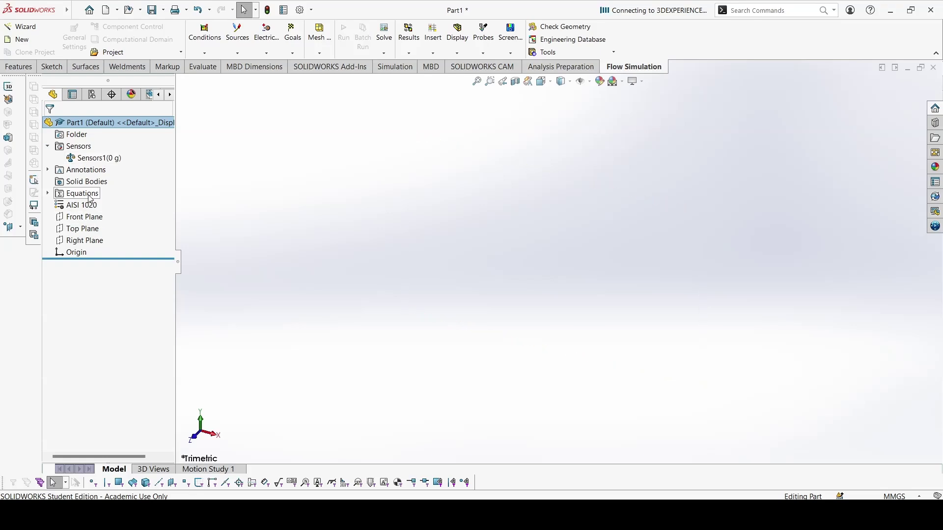
# Step: Start a sketch on the Front Plane and draw two concentric circles at the origin
pyautogui.click(79, 218)
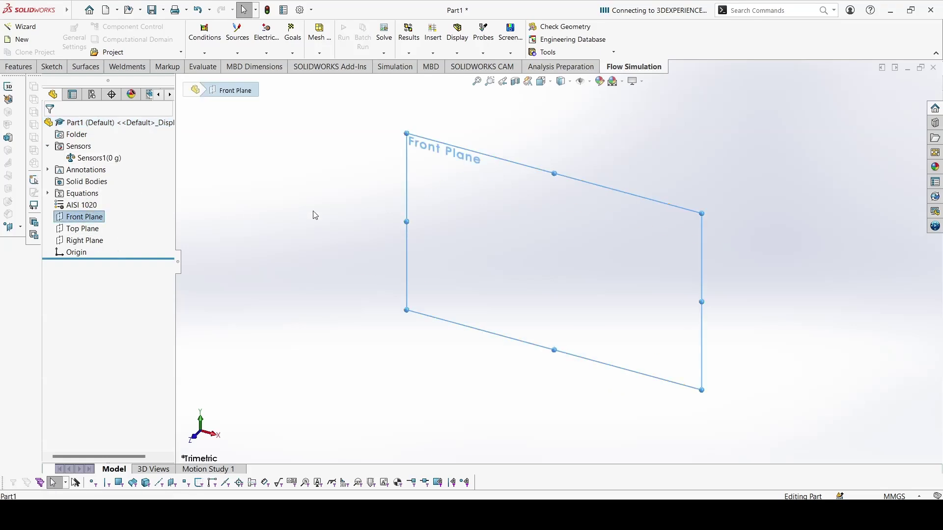
pyautogui.click(18, 67)
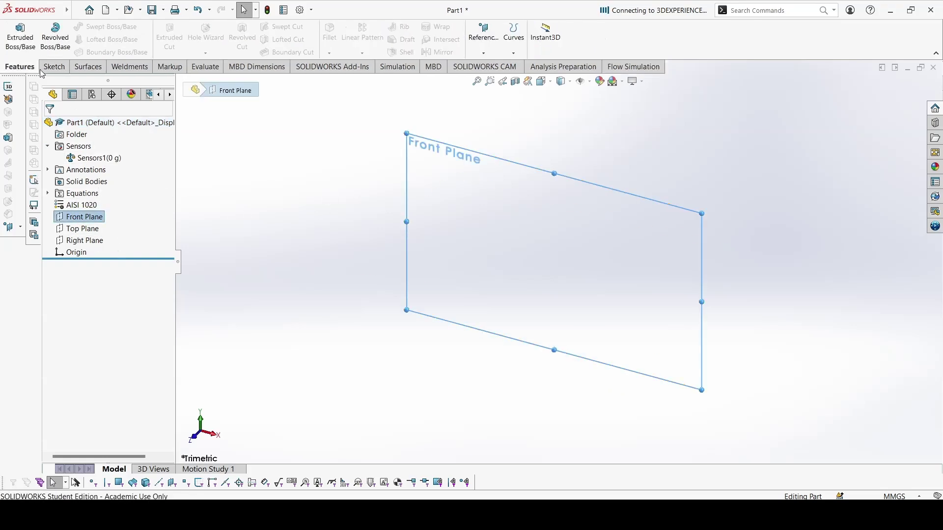
pyautogui.click(51, 67)
pyautogui.click(18, 44)
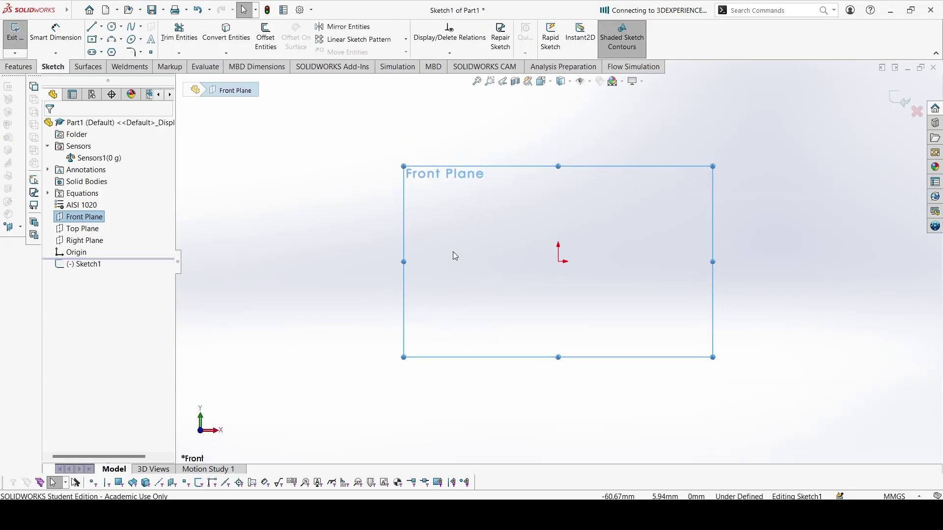
pyautogui.click(112, 27)
pyautogui.click(558, 261)
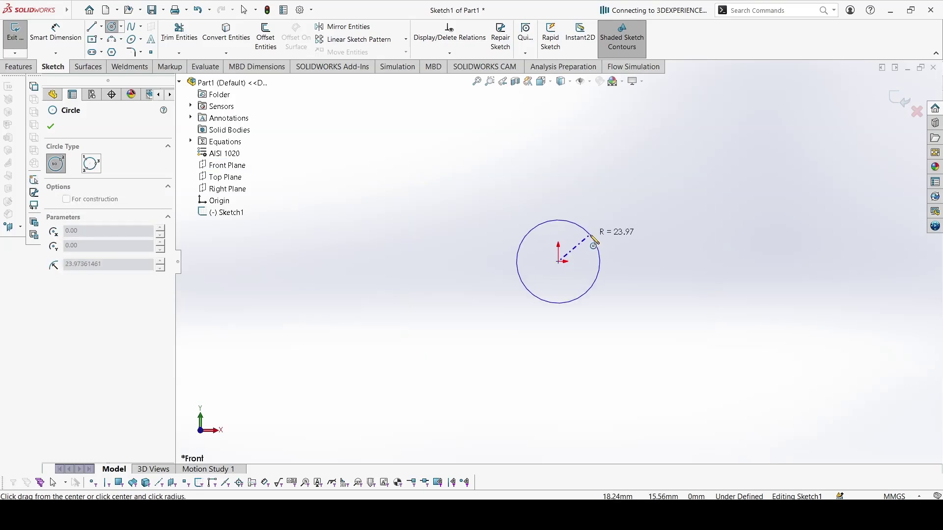
pyautogui.click(593, 241)
pyautogui.click(558, 261)
pyautogui.click(608, 214)
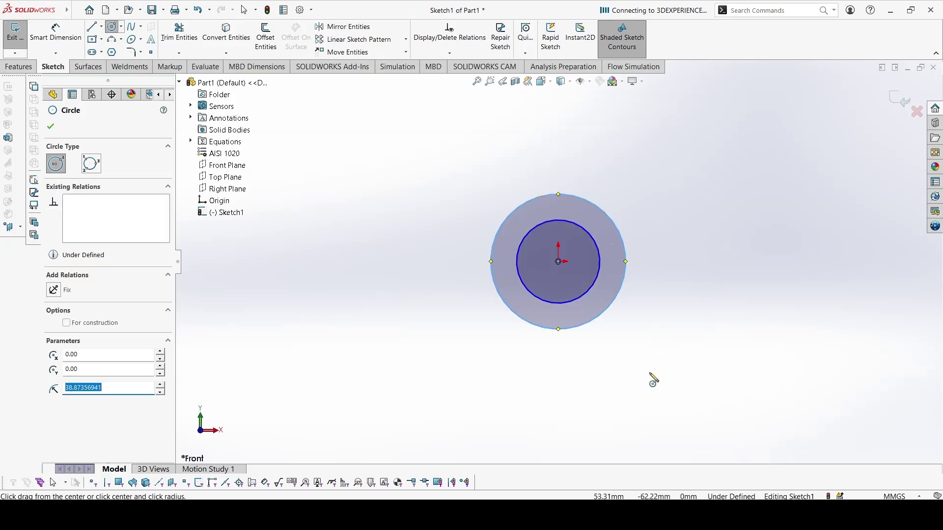
# Step: Dimension the inner circle Ø9.50 and the outer circle Ø18.00
pyautogui.moveTo(653, 380); pyautogui.dragTo(602, 276, button='right')
pyautogui.click(597, 281)
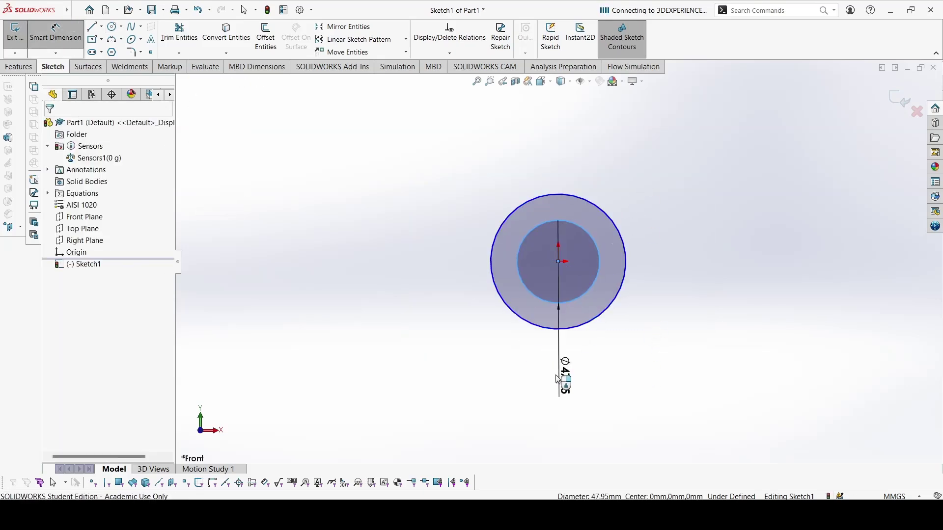
pyautogui.click(557, 378)
pyautogui.write('9.5')
pyautogui.press('Return')
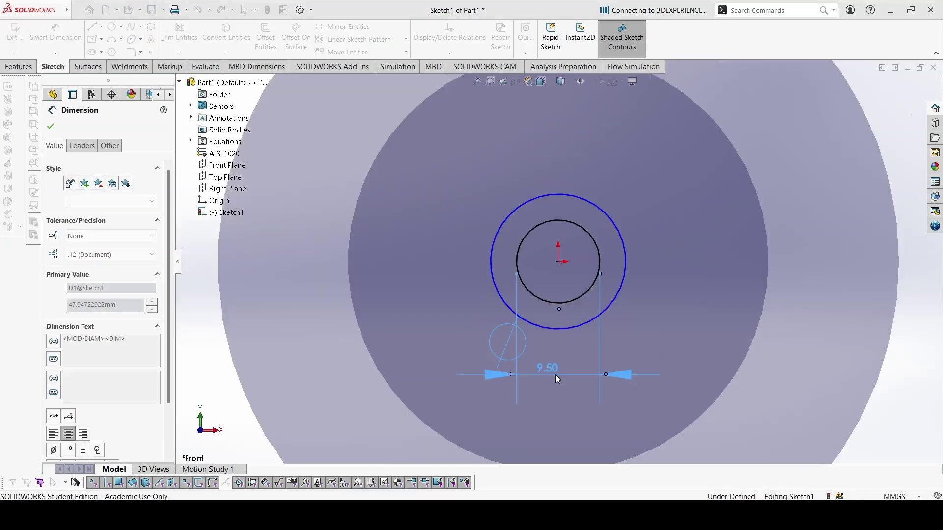
pyautogui.click(493, 280)
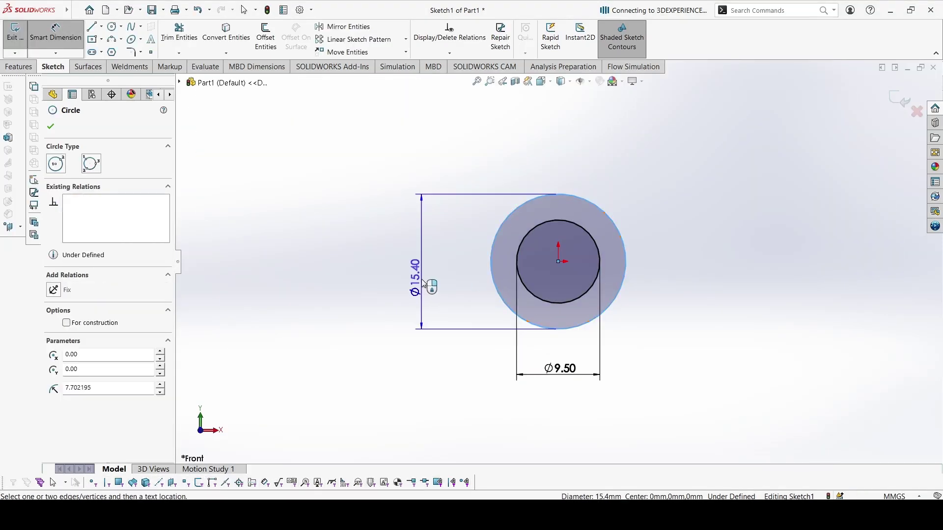
pyautogui.click(426, 282)
pyautogui.write('19')
pyautogui.press('Return')
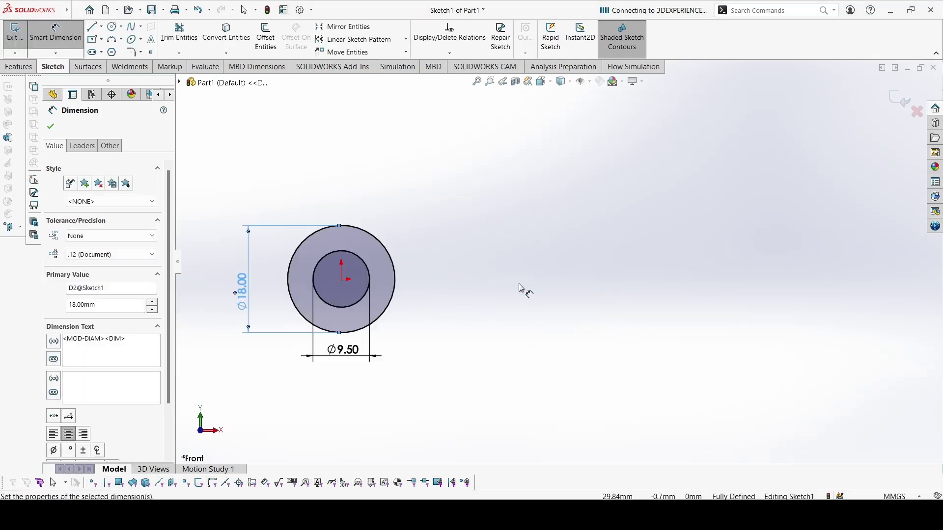
# Step: Draw the top horizontal line from the outer circle's top to the right
pyautogui.click(91, 26)
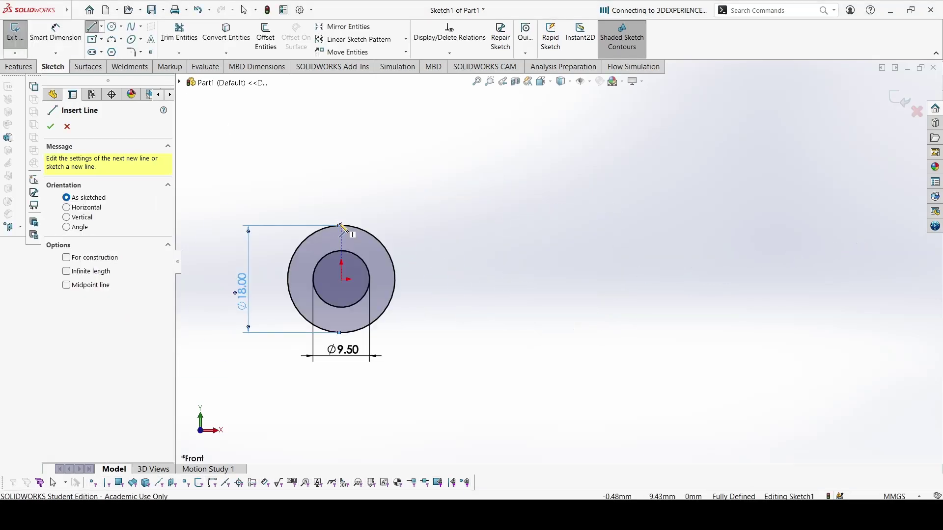
pyautogui.click(341, 227)
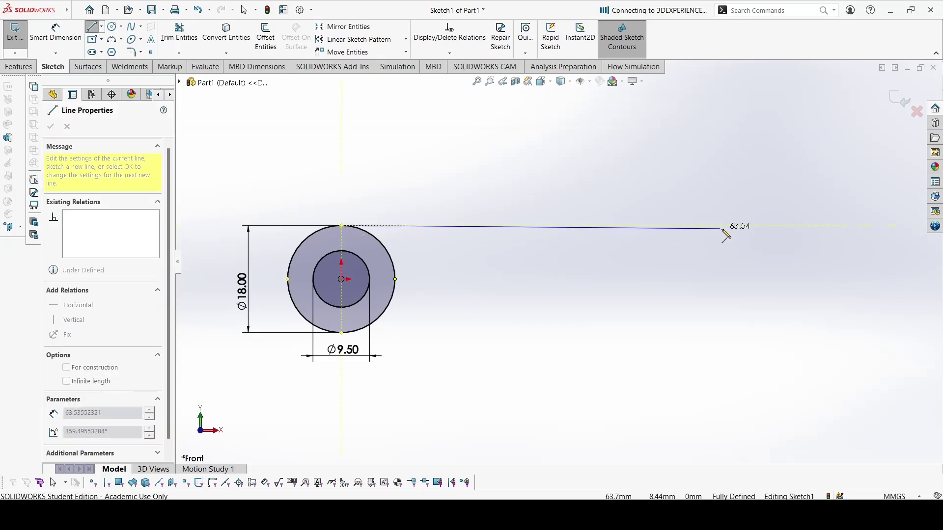
pyautogui.click(729, 226)
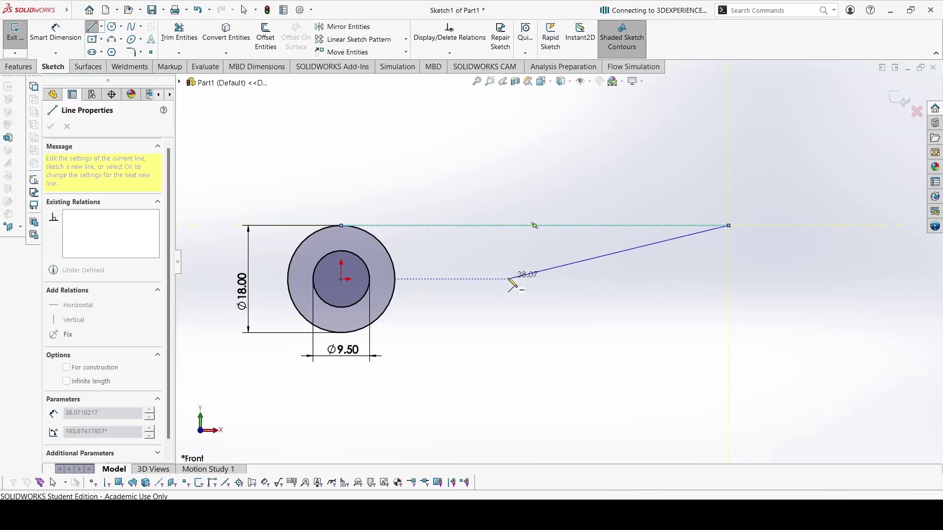
pyautogui.press('Escape')
pyautogui.press('Escape')
# Step: Draw the bottom line, hook arcs, sloped line, rounded end and vertical edge, joined to the top line
pyautogui.press('l')
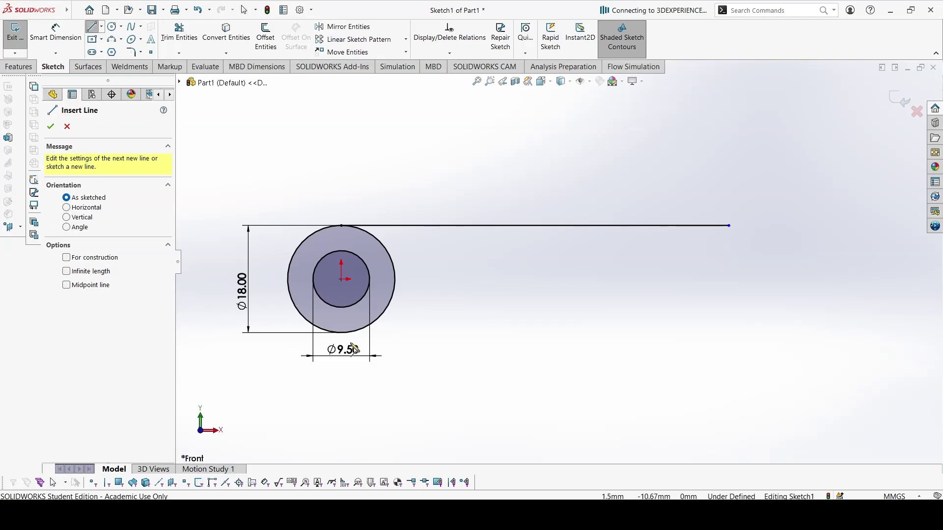
pyautogui.click(341, 333)
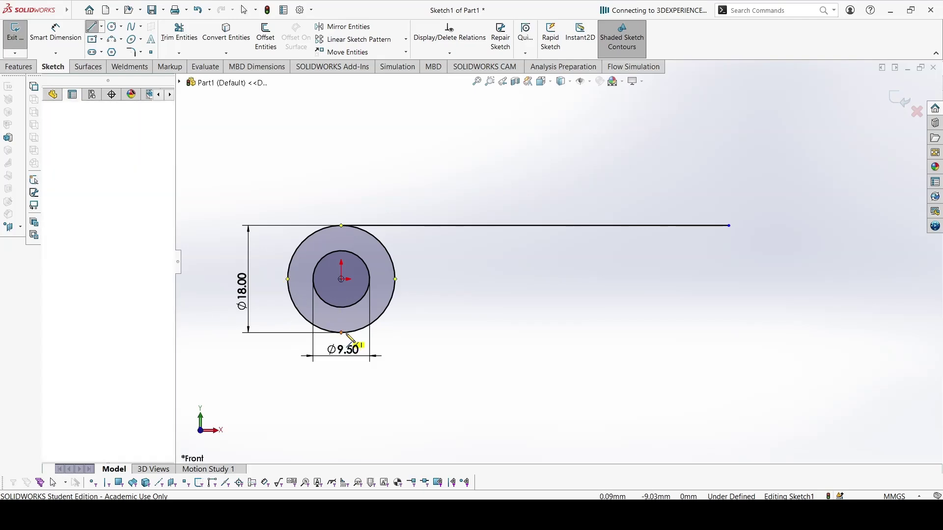
pyautogui.click(520, 333)
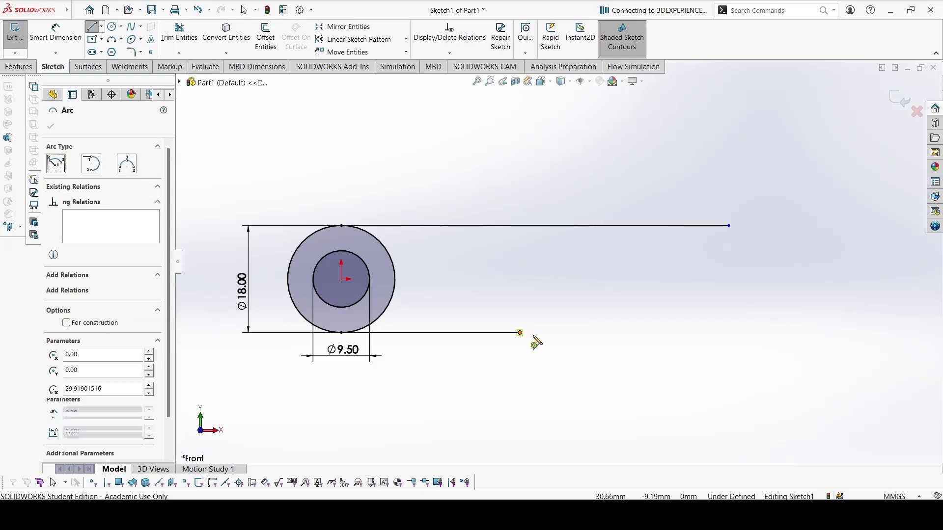
pyautogui.click(529, 308)
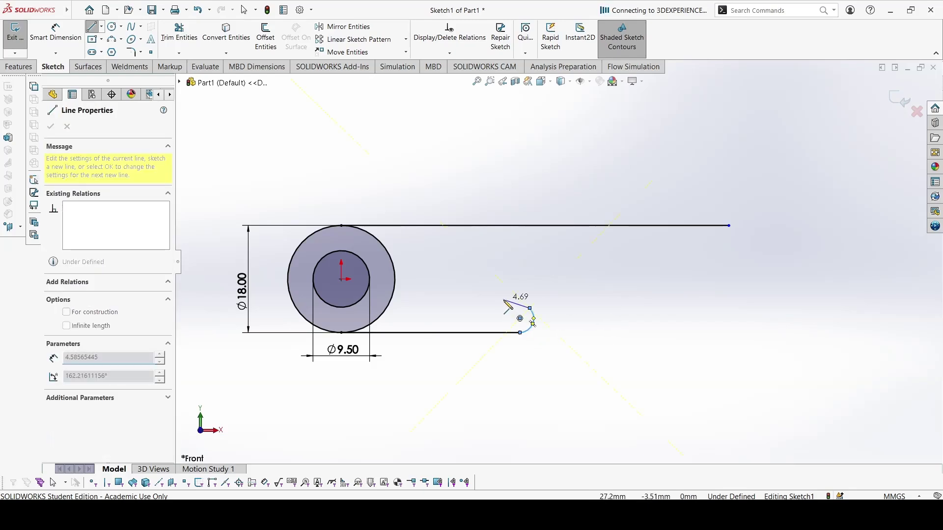
pyautogui.click(546, 270)
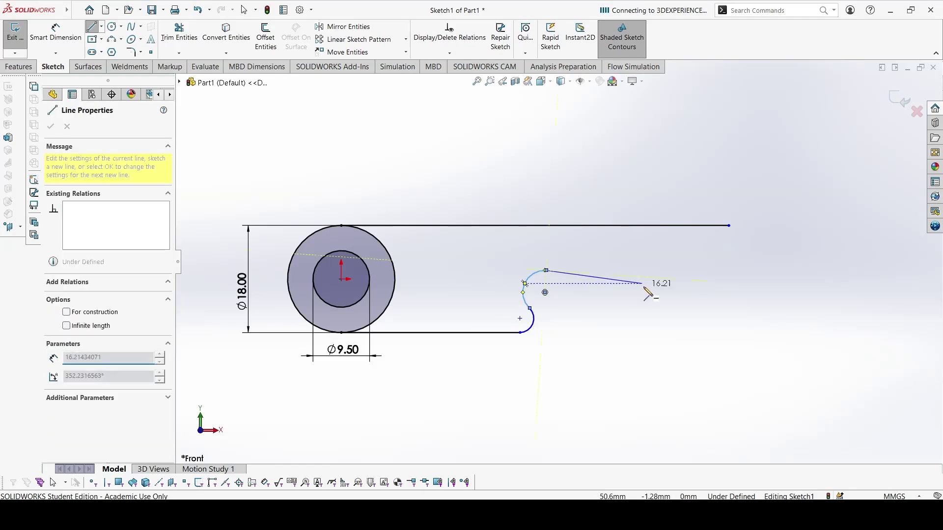
pyautogui.click(686, 297)
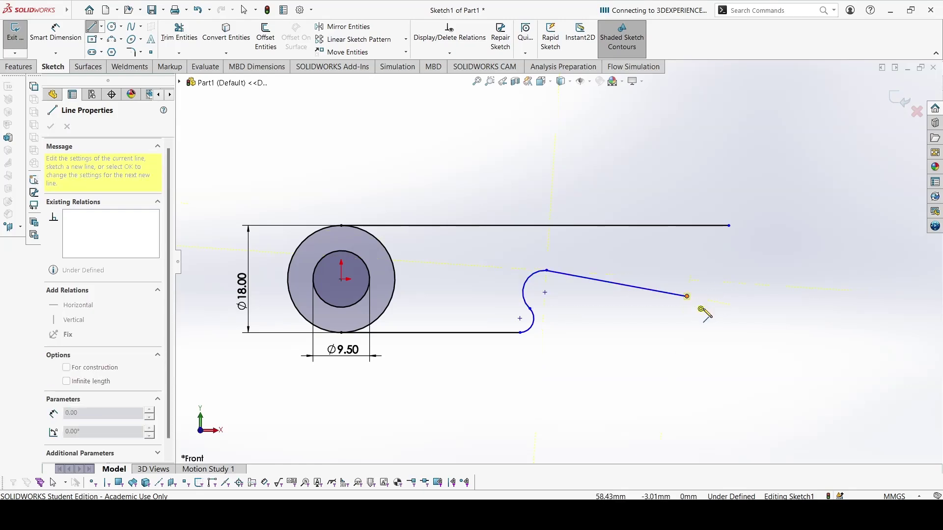
pyautogui.click(705, 319)
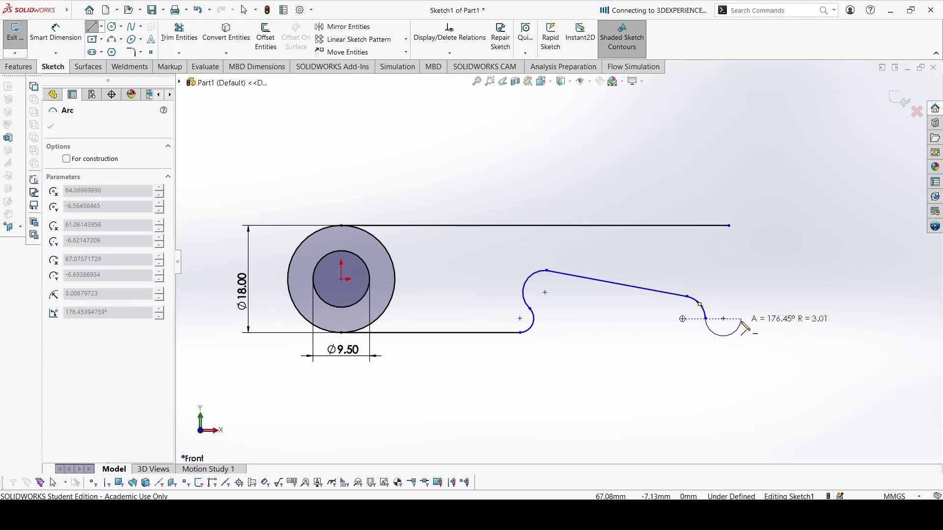
pyautogui.click(747, 319)
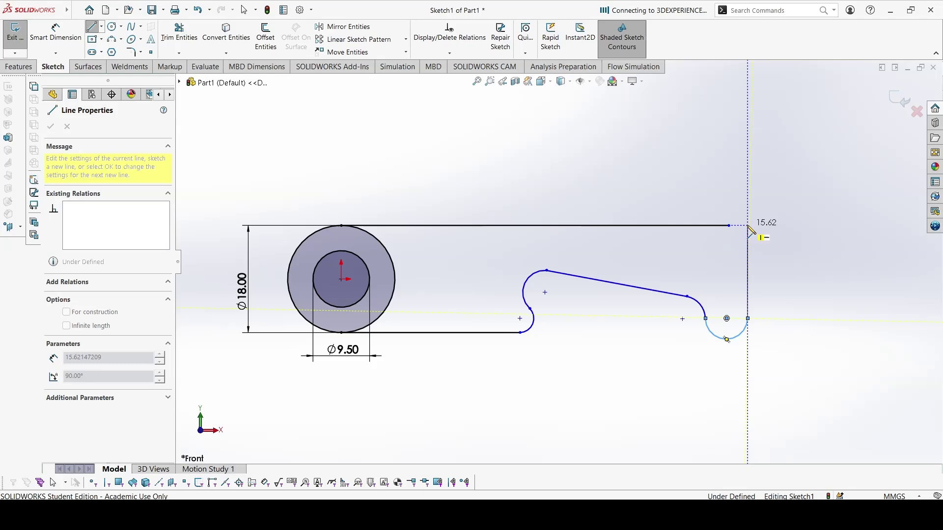
pyautogui.click(747, 225)
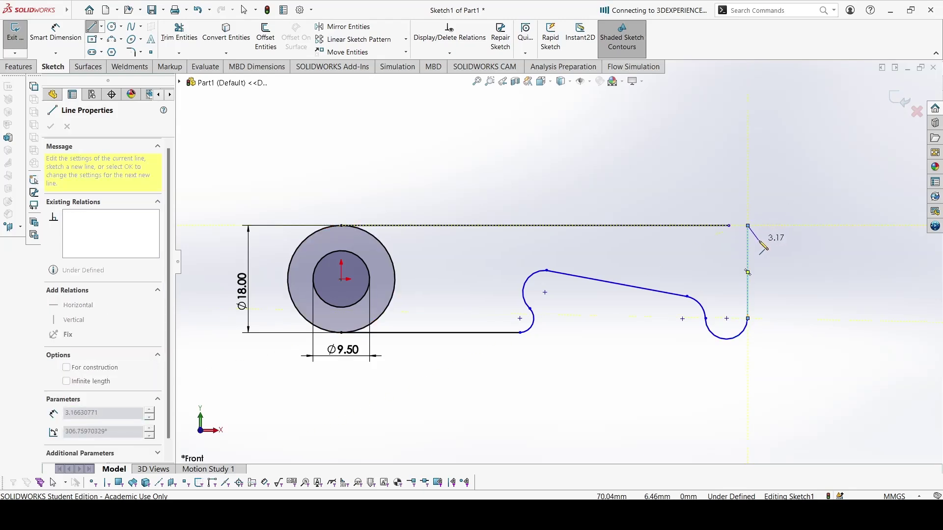
pyautogui.press('Escape')
pyautogui.press('Escape')
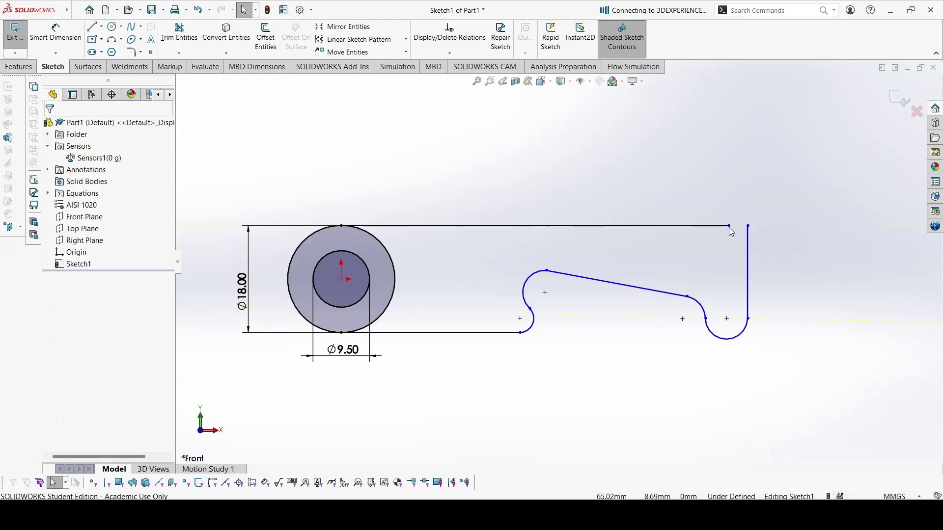
pyautogui.moveTo(728, 226); pyautogui.dragTo(748, 225)
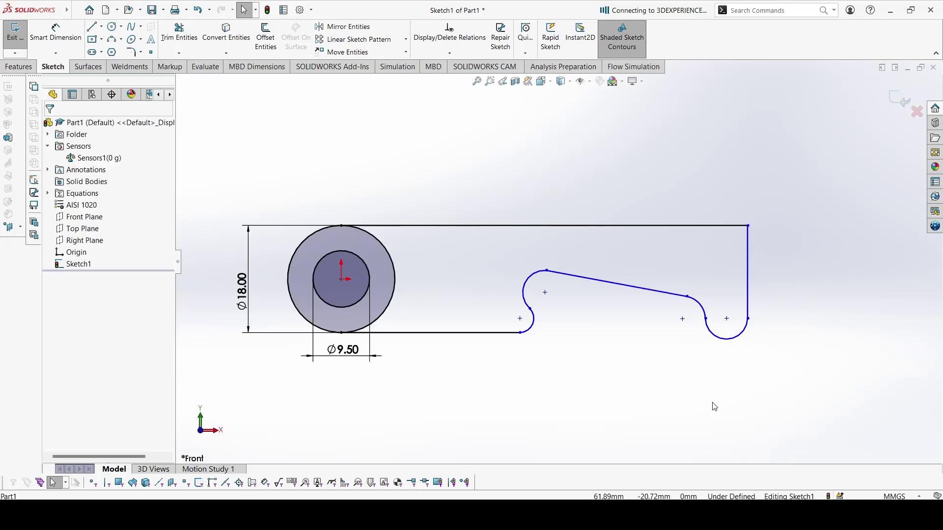
# Step: Select and clear various hook arcs, the sloped line and the vertical edge
pyautogui.click(743, 338)
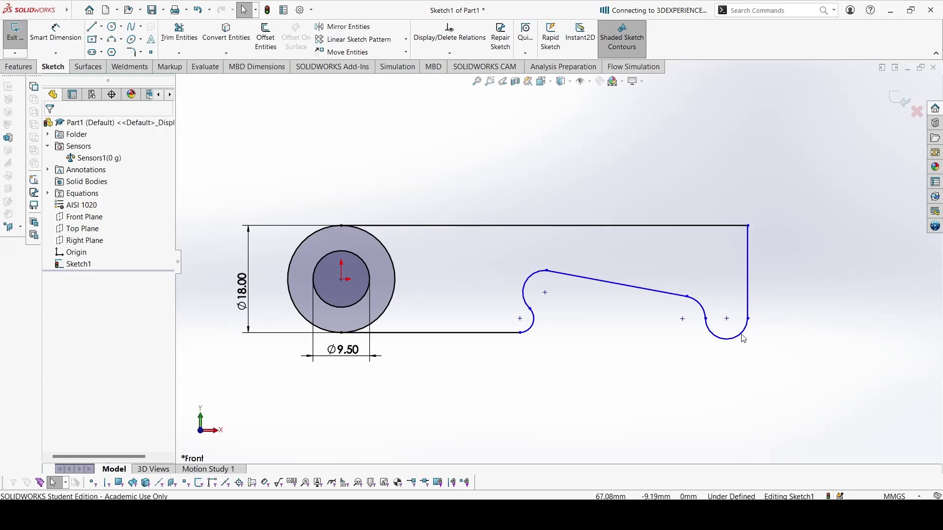
pyautogui.keyDown('ctrl'); pyautogui.click(747, 295); pyautogui.keyUp('ctrl')
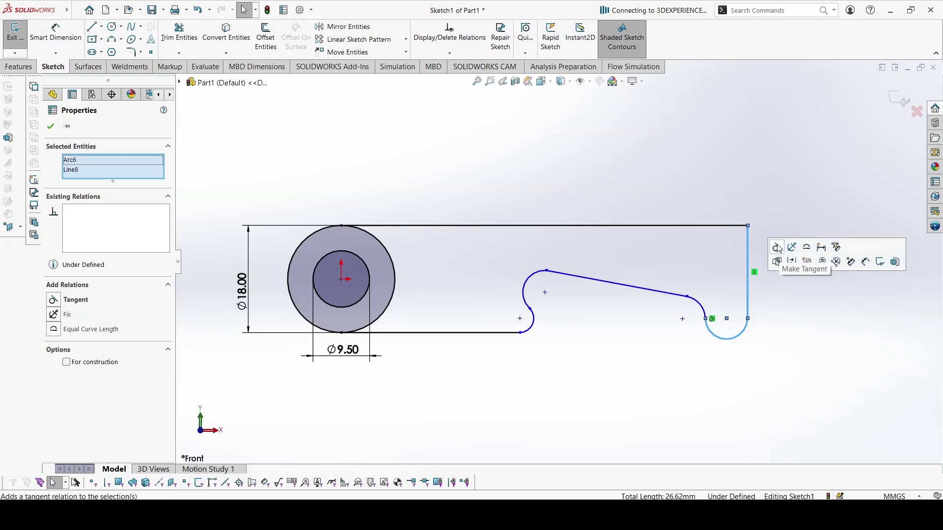
pyautogui.press('Escape')
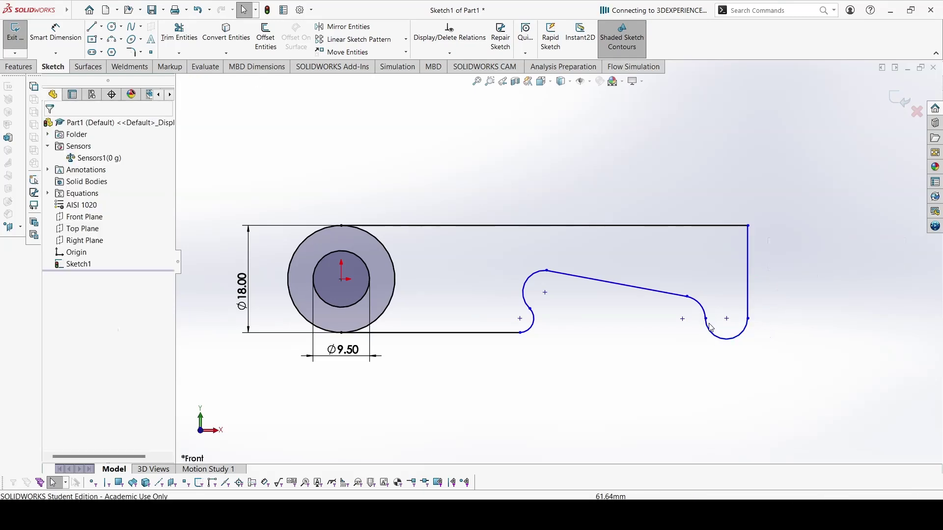
pyautogui.click(696, 307)
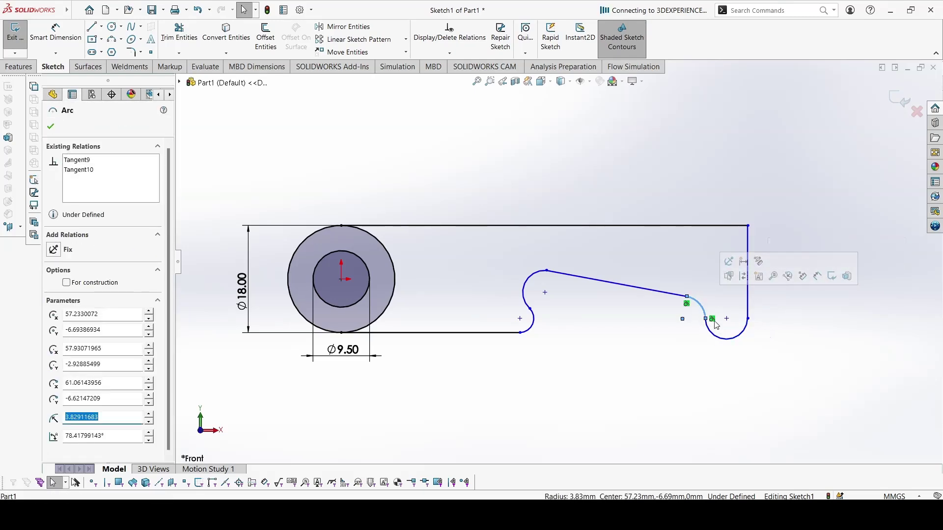
pyautogui.click(532, 283)
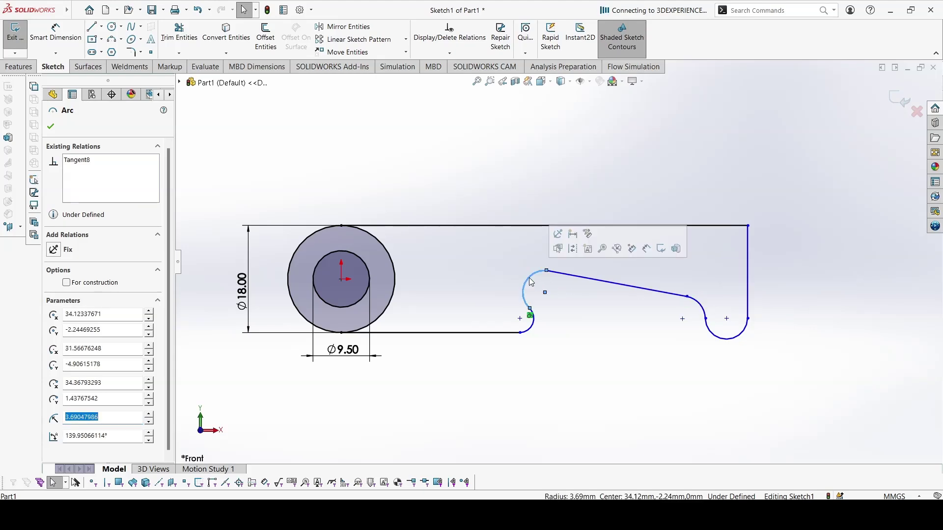
pyautogui.click(559, 274)
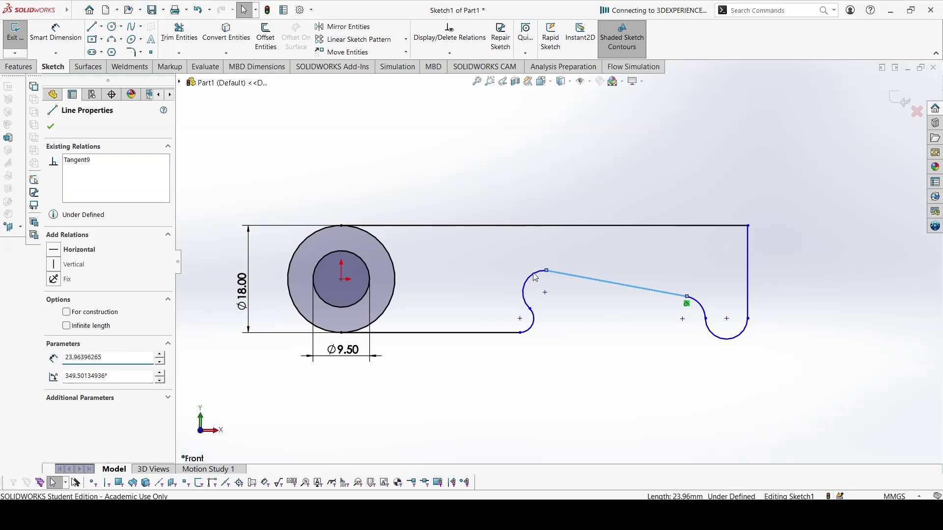
pyautogui.keyDown('ctrl'); pyautogui.click(534, 277); pyautogui.keyUp('ctrl')
pyautogui.click(556, 332)
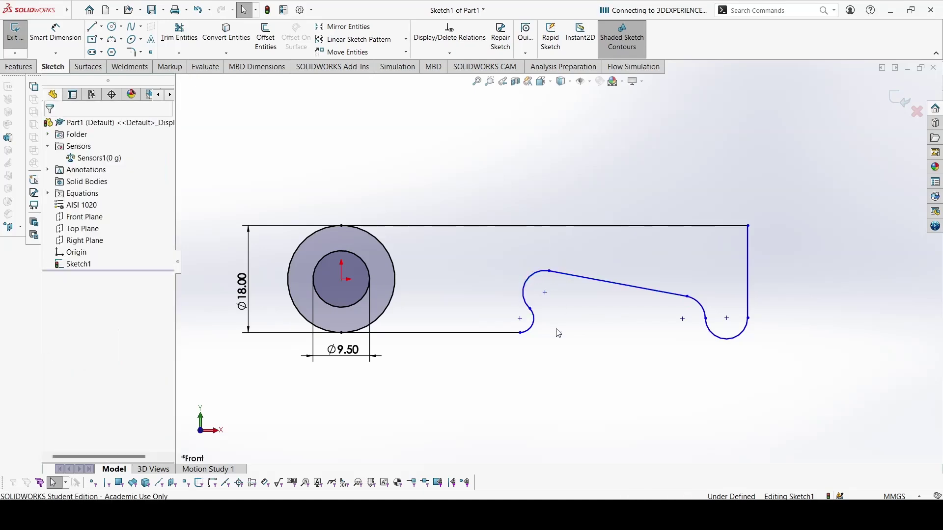
pyautogui.click(536, 323)
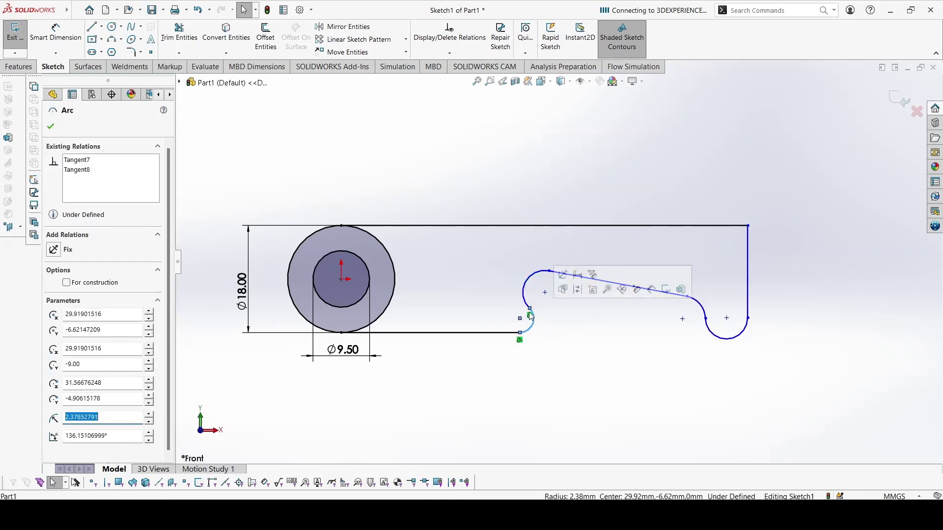
pyautogui.click(676, 383)
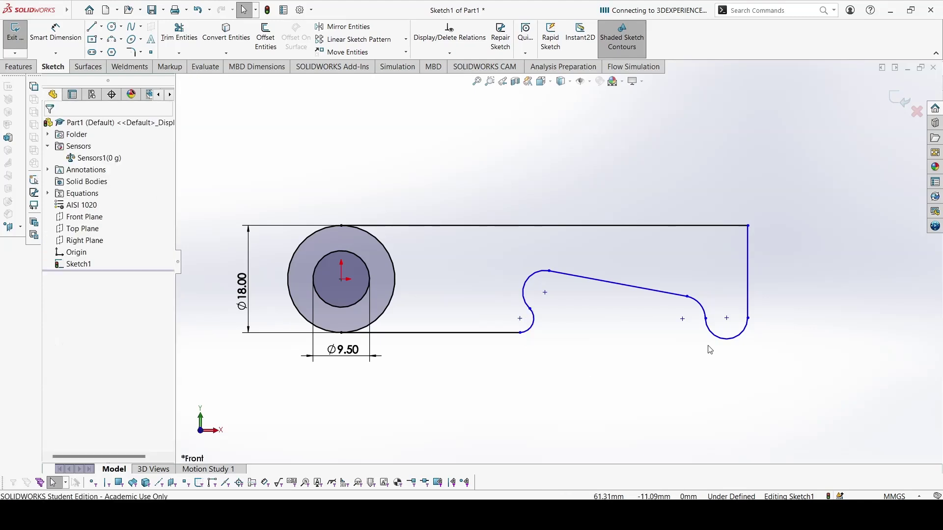
# Step: Make the bottom-right arc tangent to the bottom straight line
pyautogui.click(726, 340)
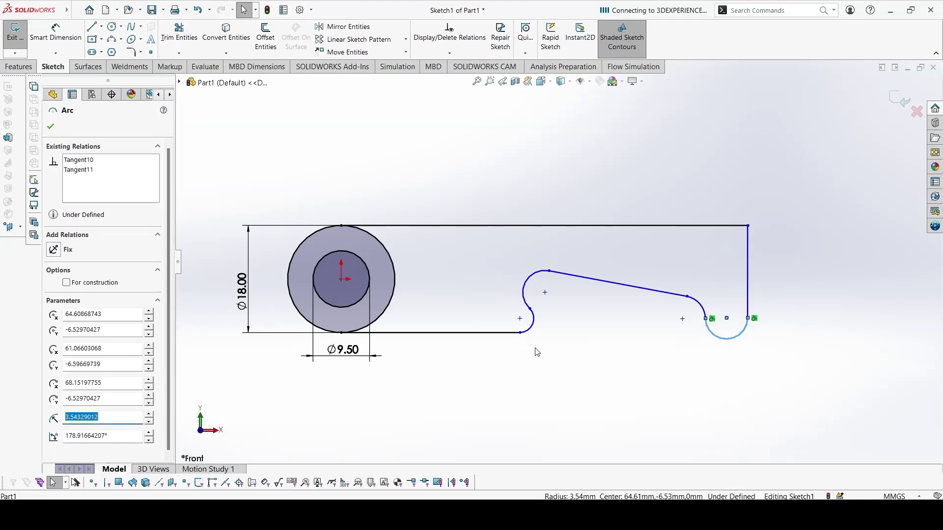
pyautogui.keyDown('ctrl'); pyautogui.click(485, 332); pyautogui.keyUp('ctrl')
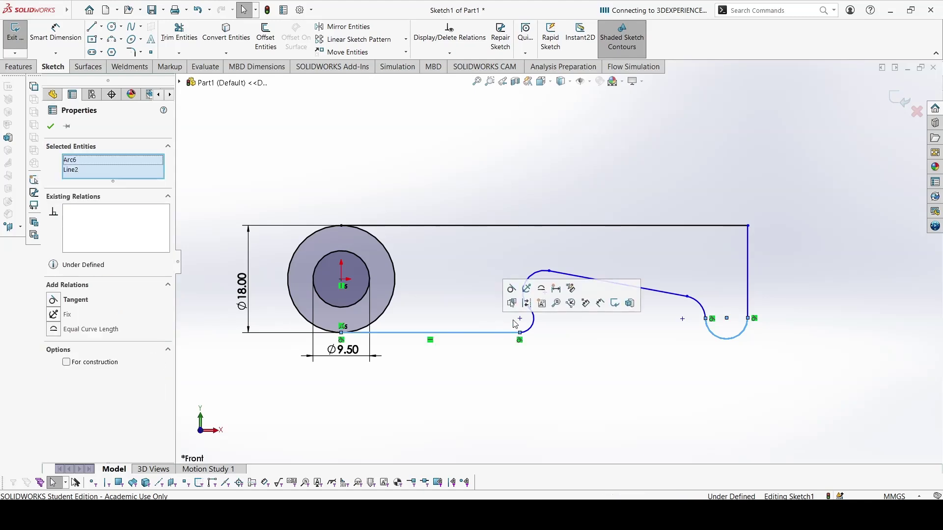
pyautogui.click(510, 291)
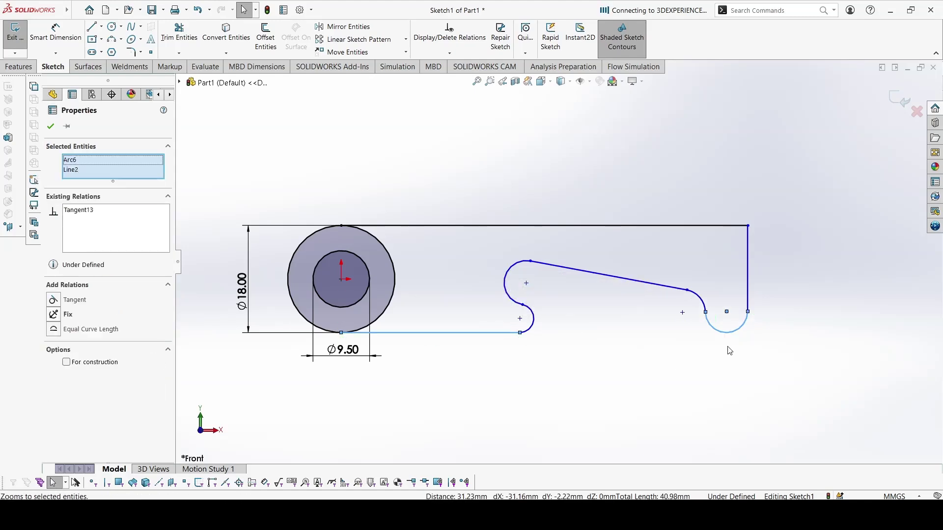
pyautogui.click(627, 374)
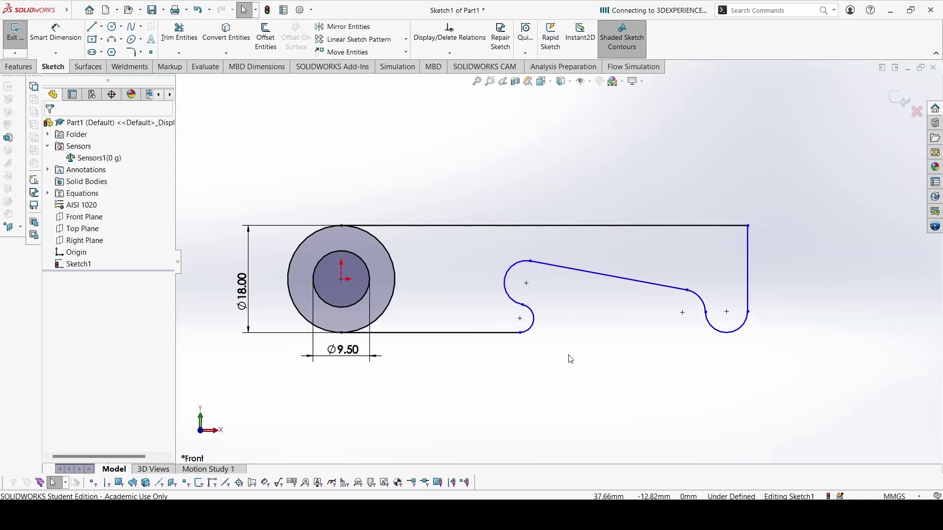
# Step: Dimension the small lower arc R2.50 and the upper left hook arc R5
pyautogui.moveTo(569, 359); pyautogui.dragTo(568, 305, button='right')
pyautogui.click(532, 320)
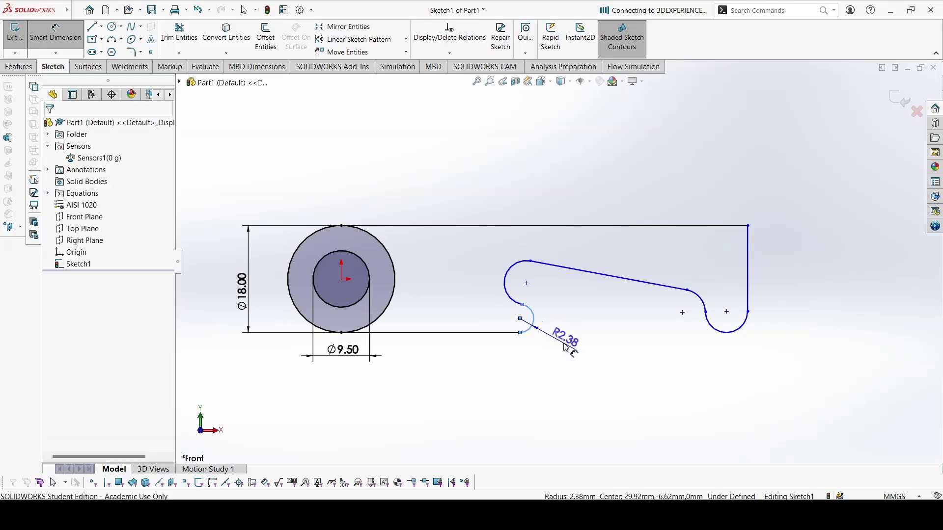
pyautogui.click(564, 346)
pyautogui.write('2.5')
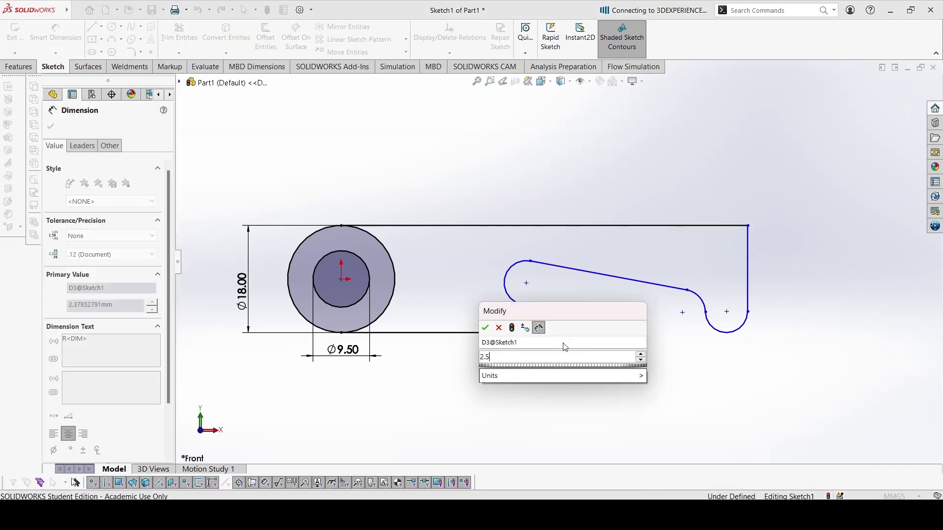
pyautogui.press('Return')
pyautogui.click(498, 283)
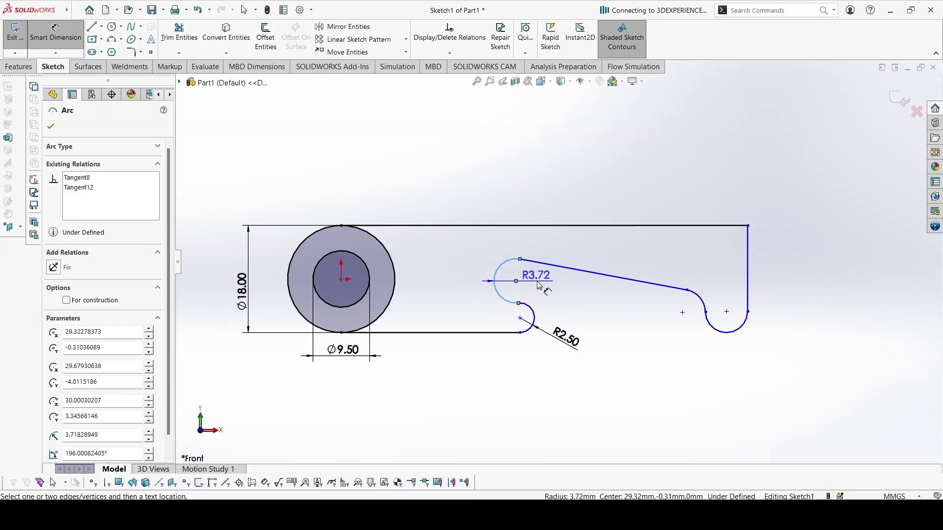
pyautogui.click(540, 286)
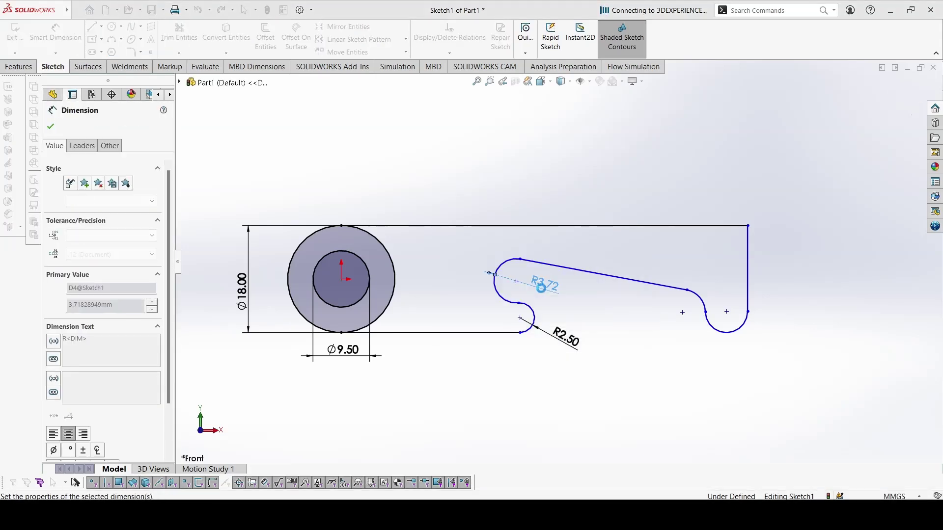
pyautogui.write('5')
pyautogui.press('Return')
# Step: Give the small right arc and the bottom-right arc R5.00 radii
pyautogui.click(706, 303)
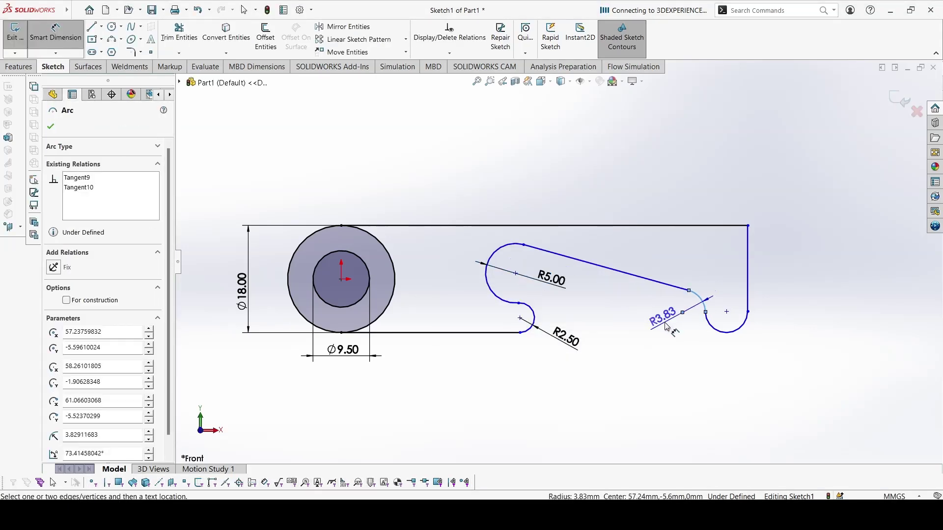
pyautogui.click(665, 327)
pyautogui.write('5')
pyautogui.press('Return')
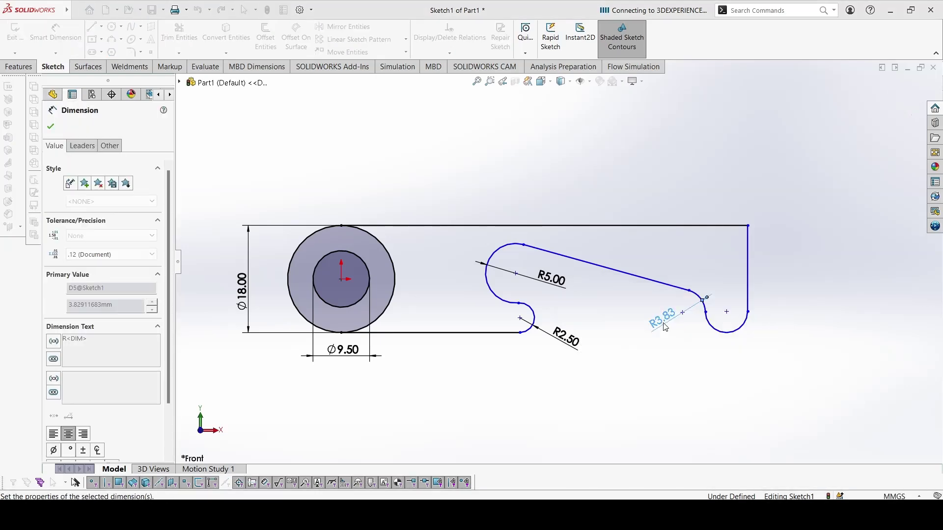
pyautogui.click(733, 332)
pyautogui.click(709, 364)
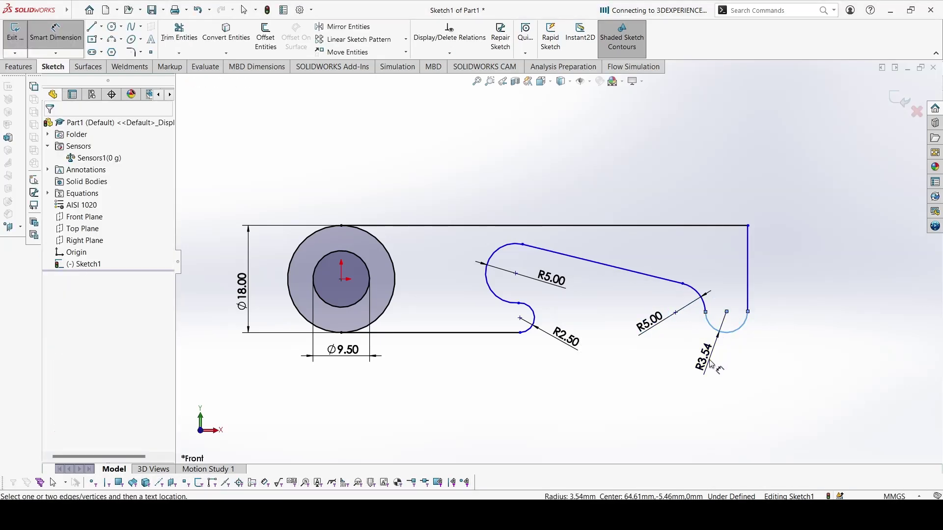
pyautogui.write('5')
pyautogui.press('Return')
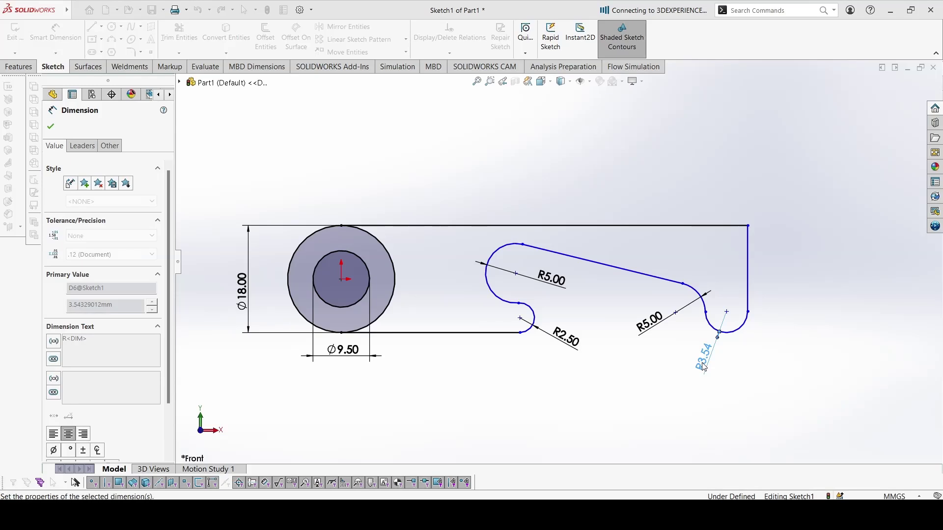
# Step: Dimension the two R5 arc centres 22.50 mm apart and zoom to fit
pyautogui.click(515, 273)
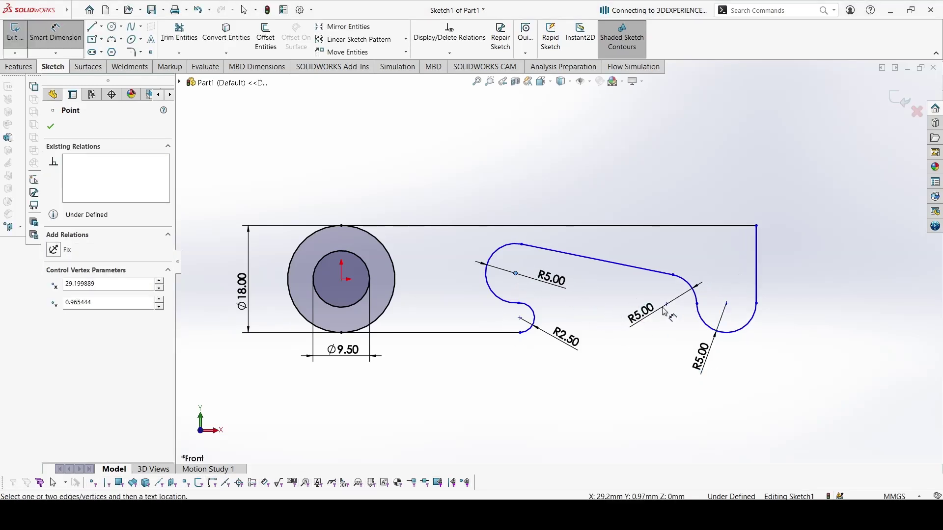
pyautogui.click(667, 303)
pyautogui.click(600, 187)
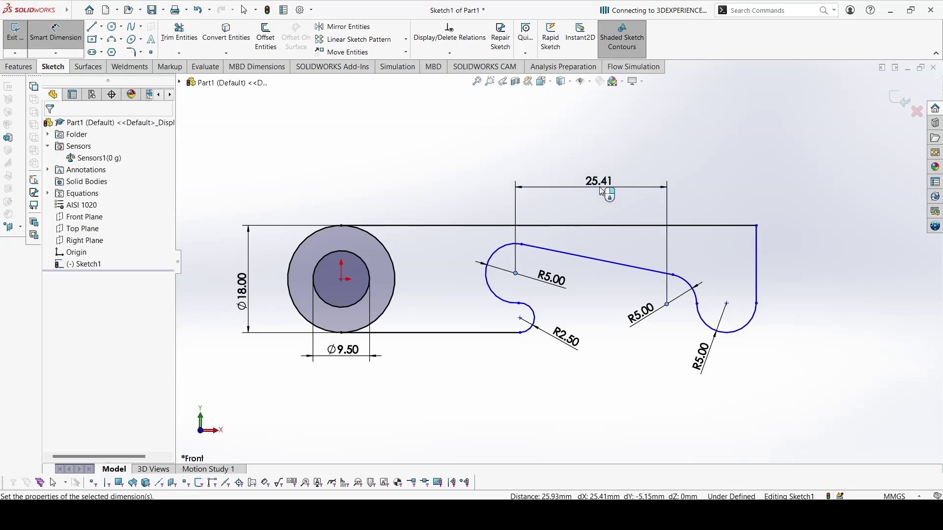
pyautogui.write('22.5')
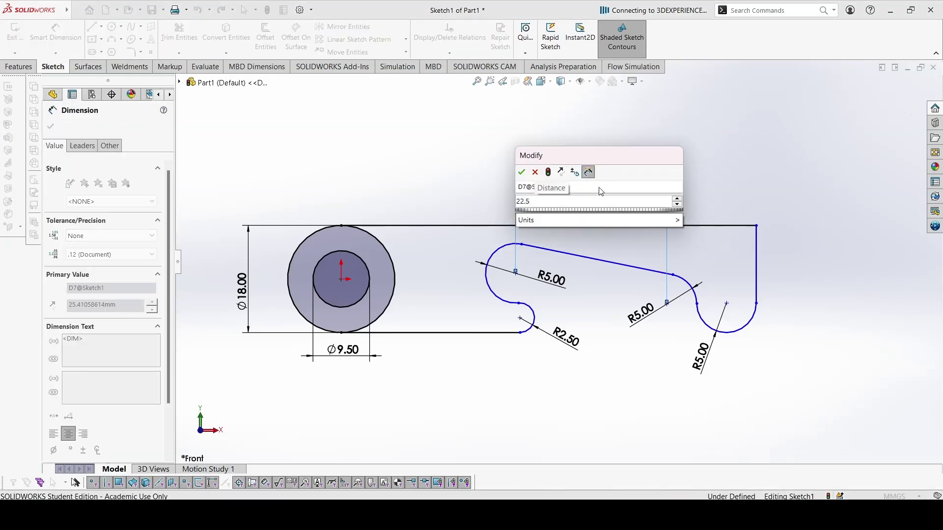
pyautogui.press('Return')
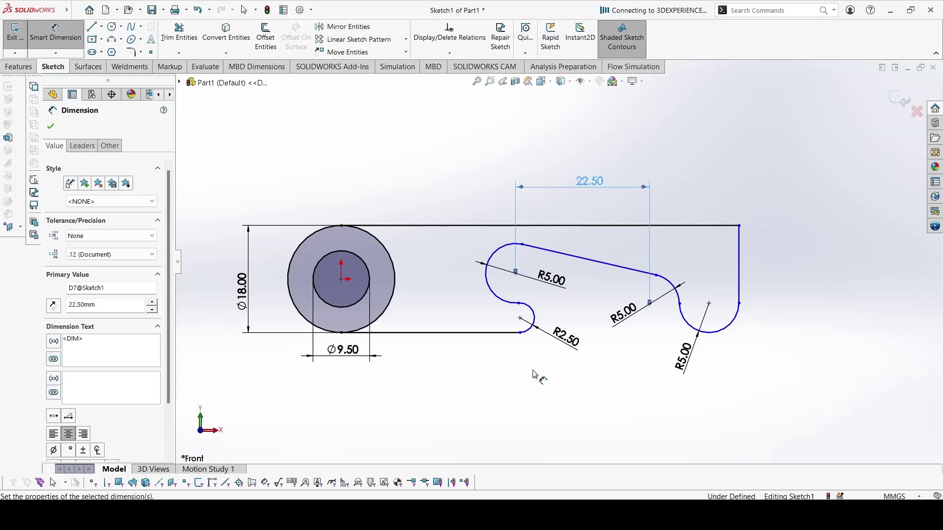
pyautogui.press('f')
pyautogui.press('Escape')
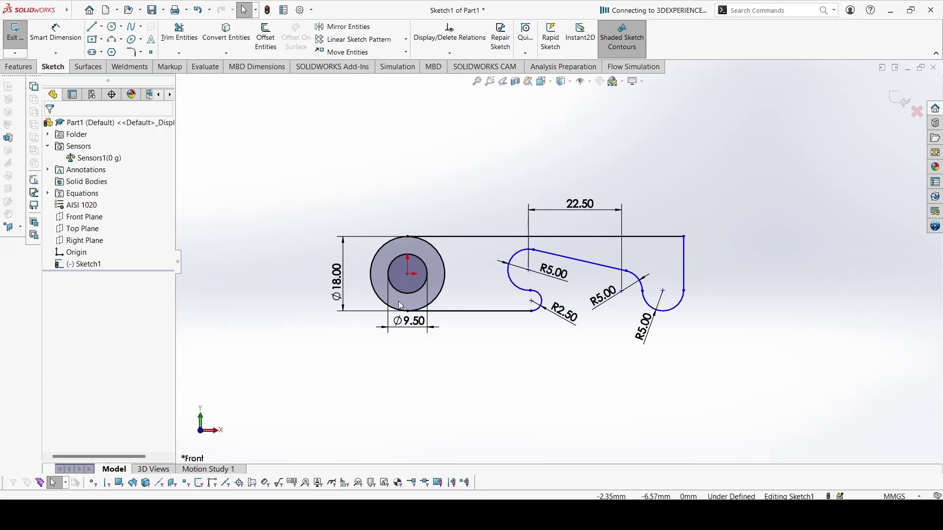
# Step: Attempt a length dimension from the right end line to the outer circle, then cancel
pyautogui.click(56, 36)
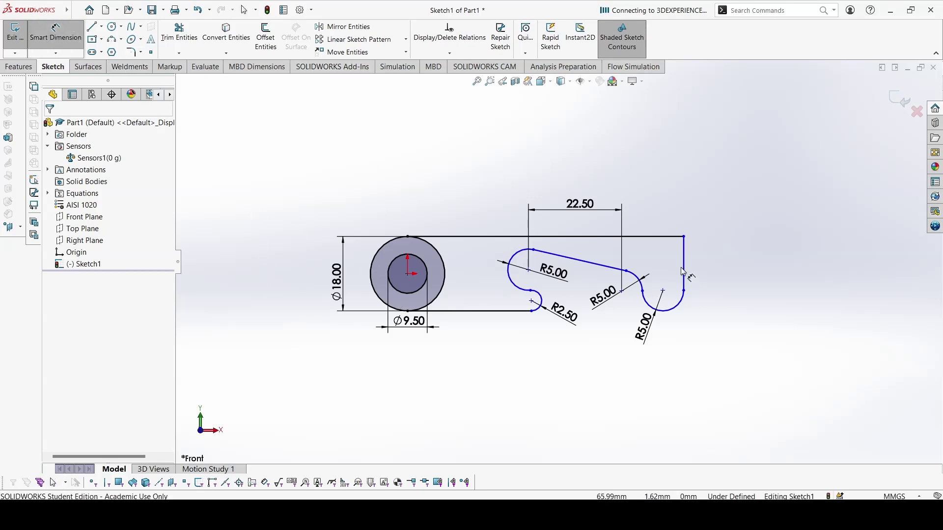
pyautogui.click(684, 274)
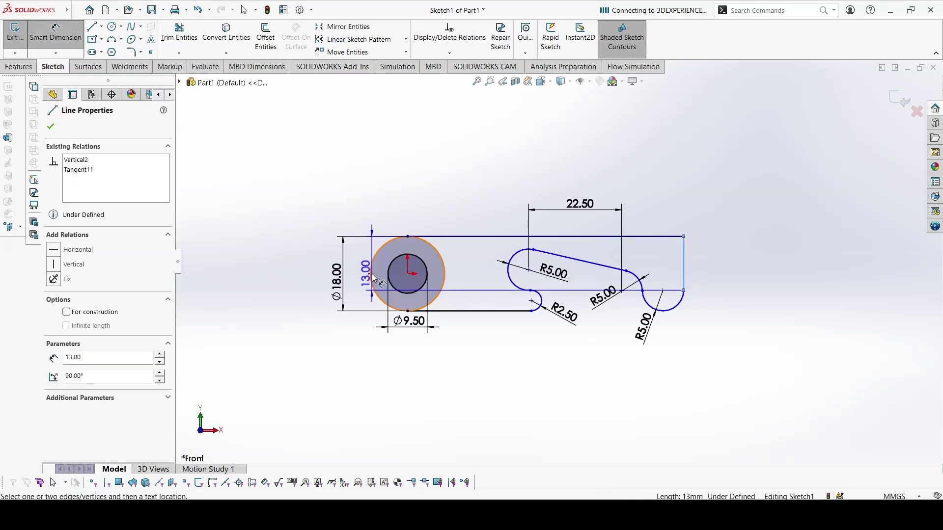
pyautogui.click(435, 299)
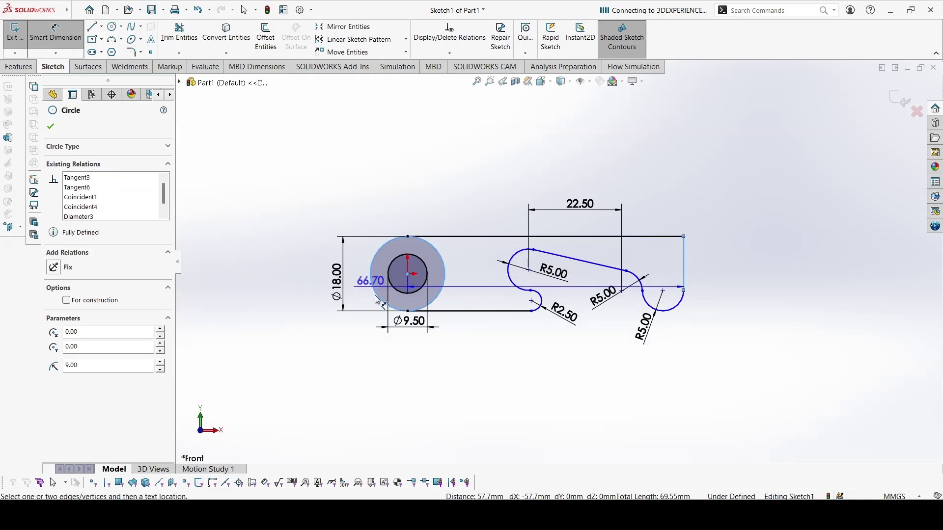
pyautogui.press('Escape')
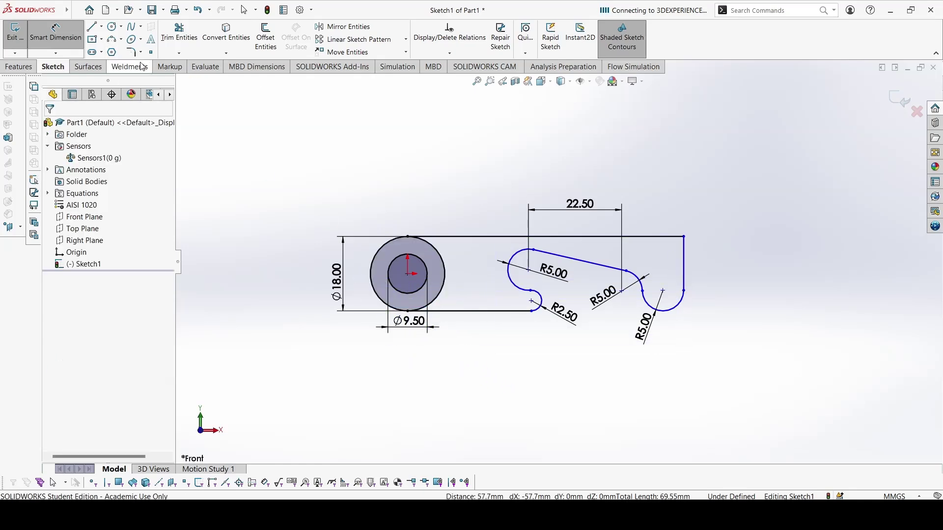
pyautogui.press('Escape')
# Step: Place a point at the circle's left edge and dimension it to the right end as =A (101)
pyautogui.click(150, 52)
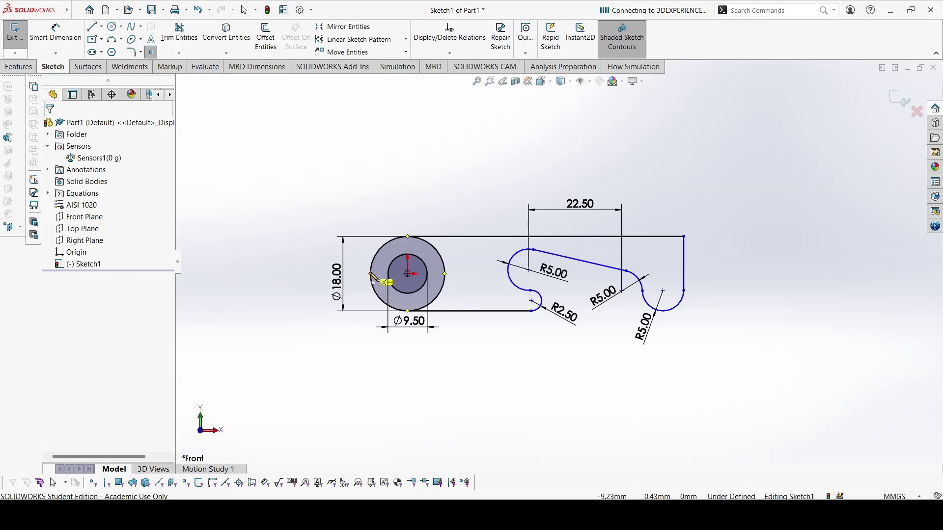
pyautogui.click(370, 273)
pyautogui.press('Escape')
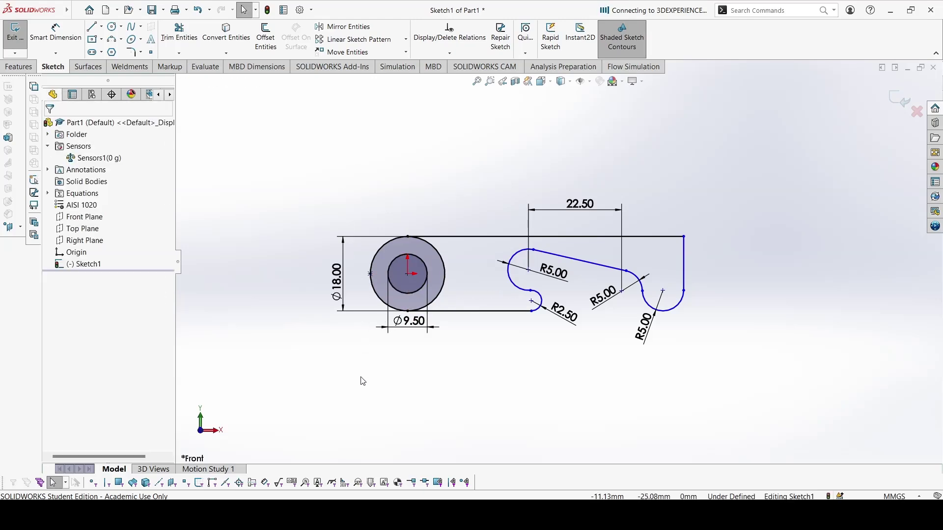
pyautogui.press('d')
pyautogui.click(370, 273)
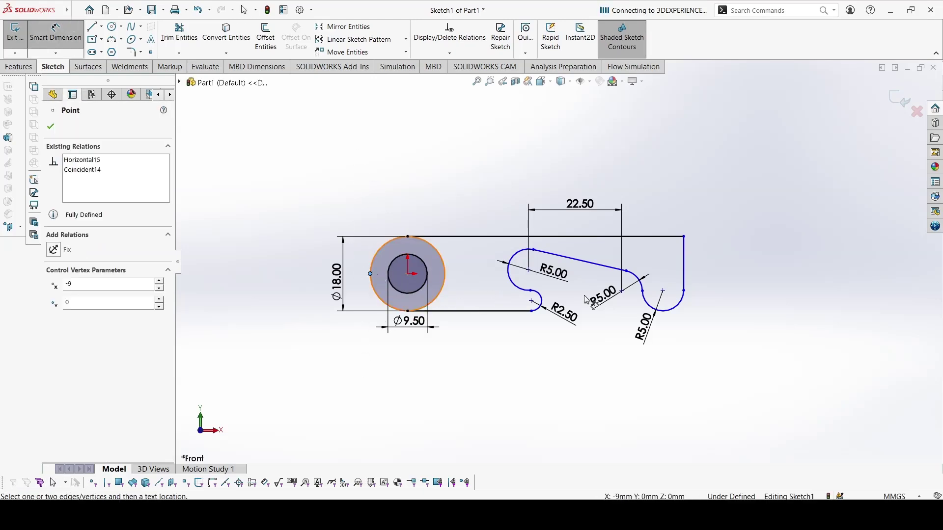
pyautogui.click(684, 271)
pyautogui.click(534, 392)
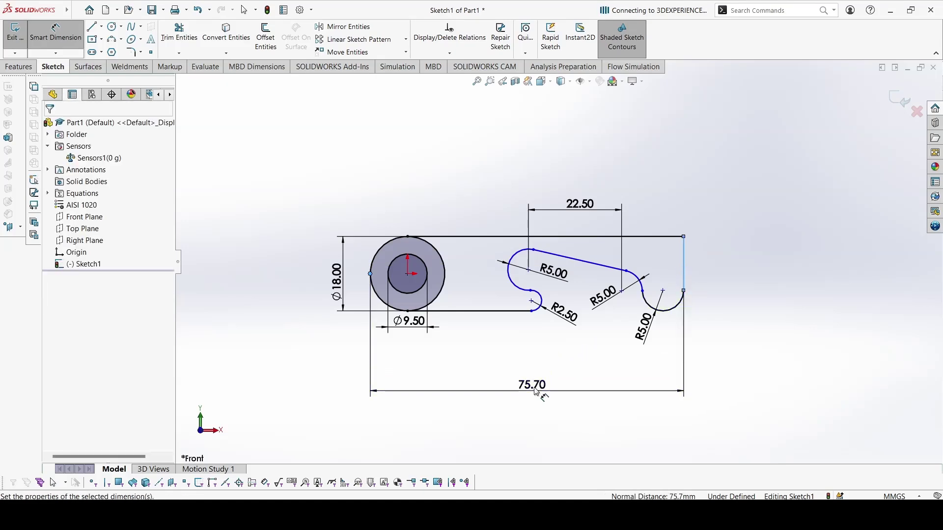
pyautogui.write('=A')
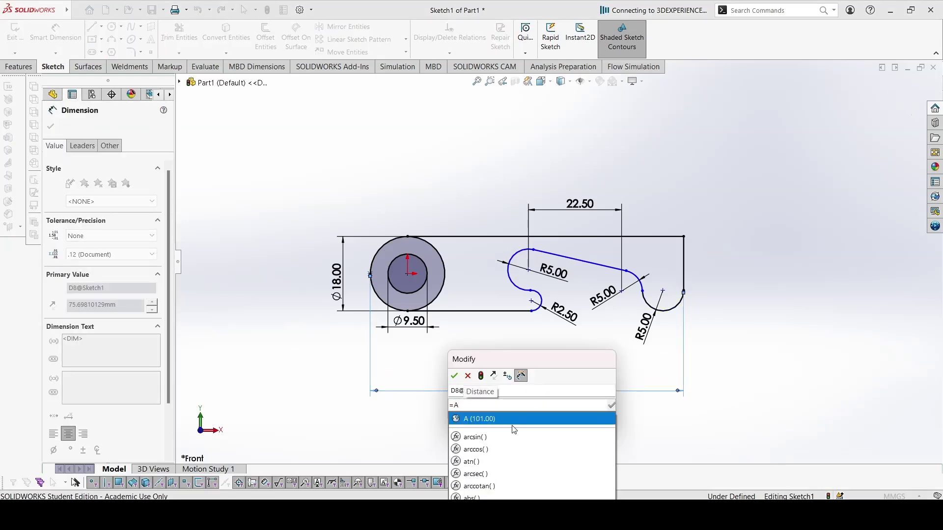
pyautogui.click(512, 425)
pyautogui.press('Return')
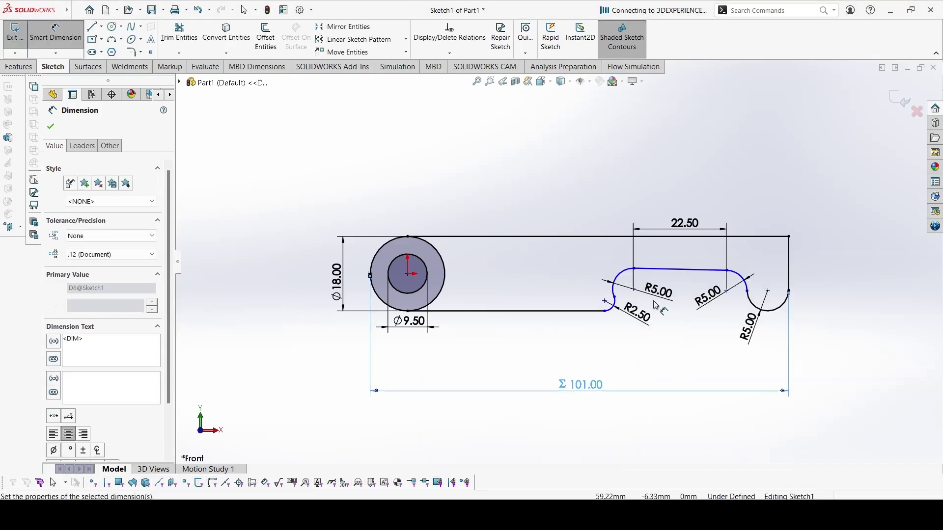
pyautogui.scroll(-1, 736, 332)
pyautogui.scroll(-1, 728, 316)
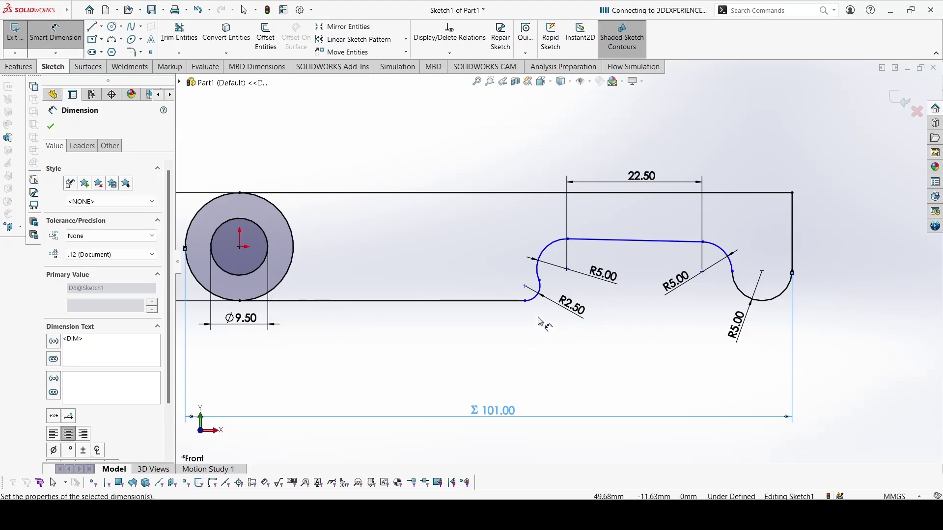
# Step: Dimension the hook tip to the lower arc centre at 38 mm and the upper slot edge at 12° to the bottom line
pyautogui.click(525, 287)
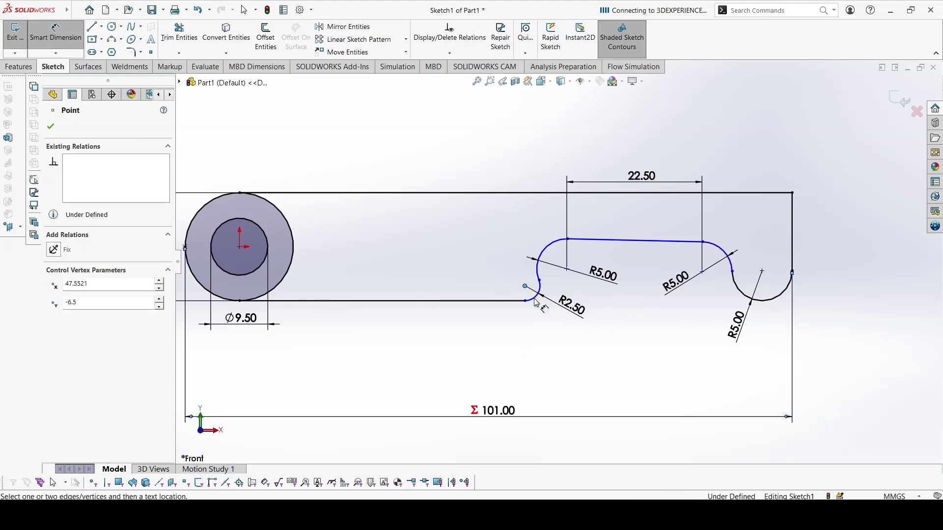
pyautogui.click(762, 272)
pyautogui.click(642, 366)
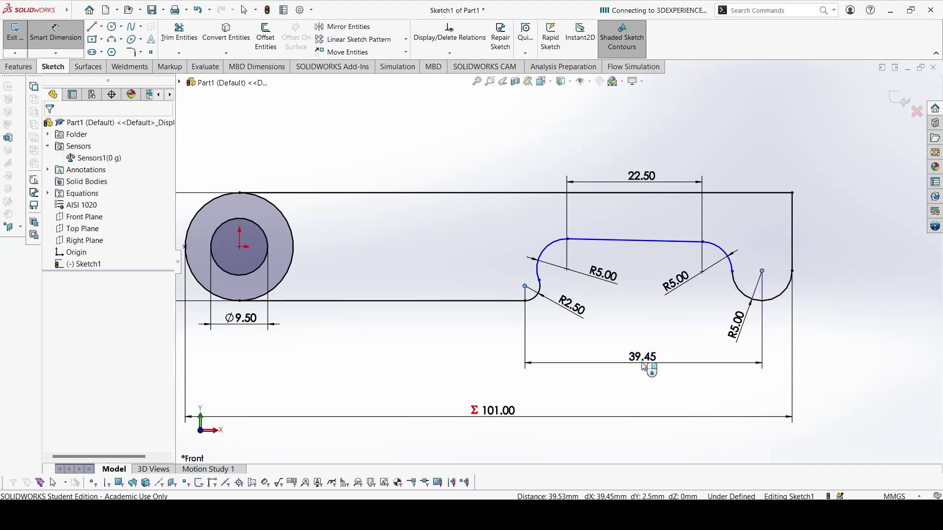
pyautogui.write('38')
pyautogui.press('Return')
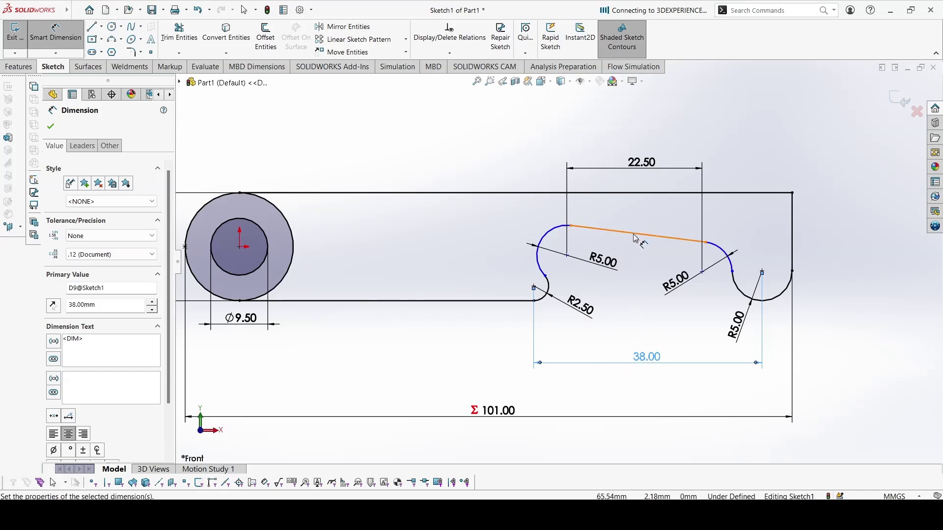
pyautogui.click(633, 234)
pyautogui.click(512, 301)
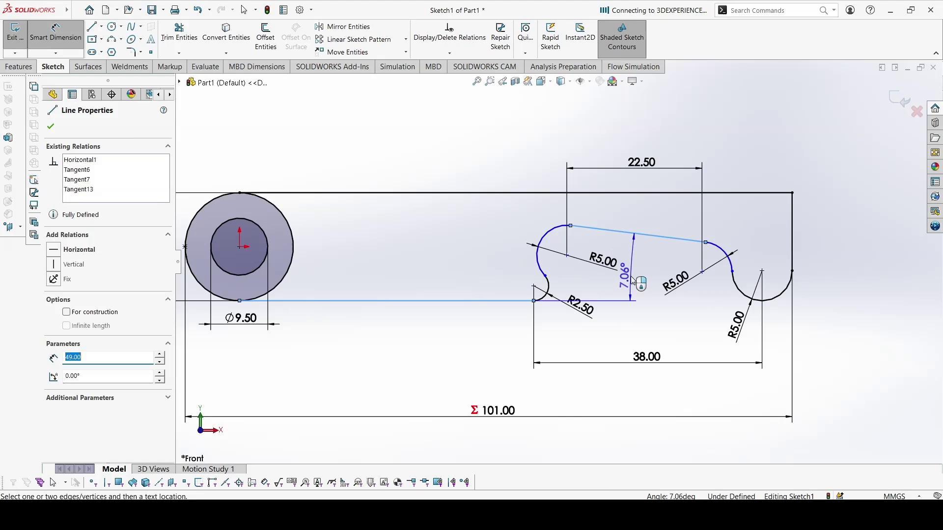
pyautogui.click(630, 279)
pyautogui.write('12')
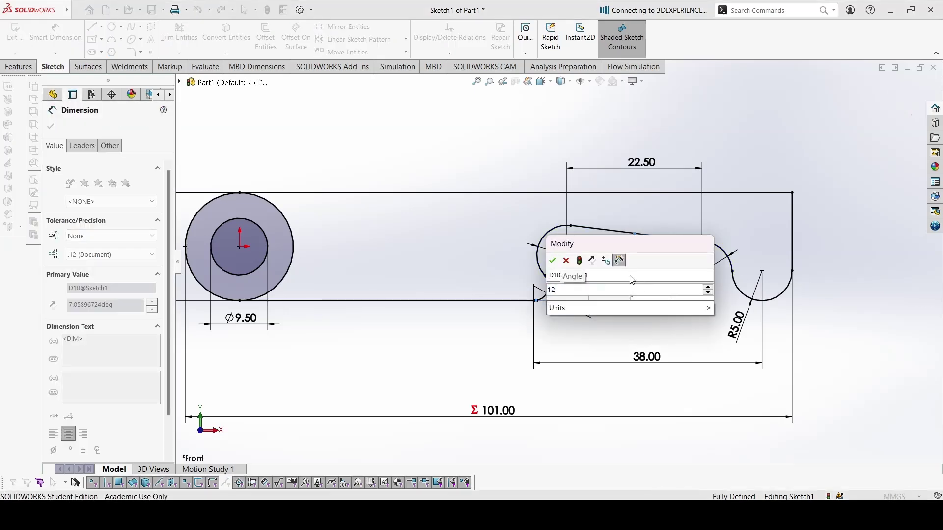
pyautogui.press('Return')
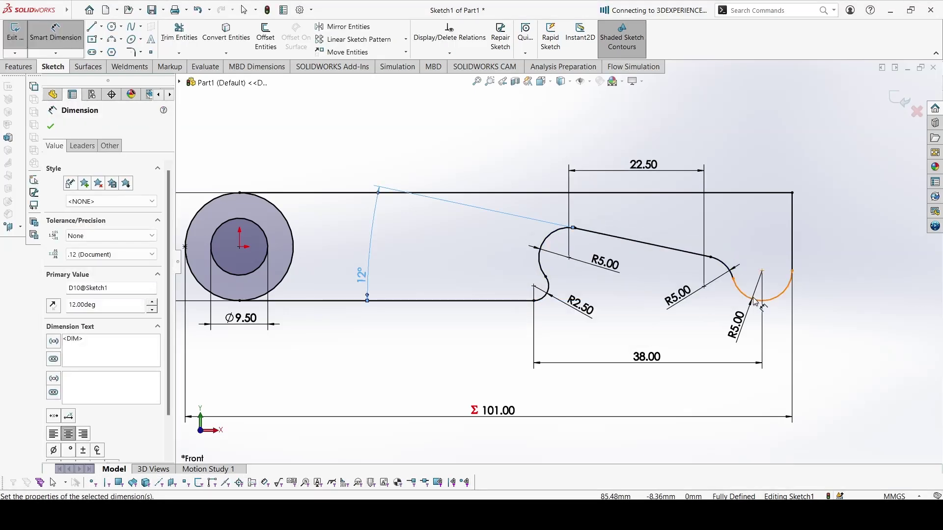
pyautogui.press('Escape')
pyautogui.press('f')
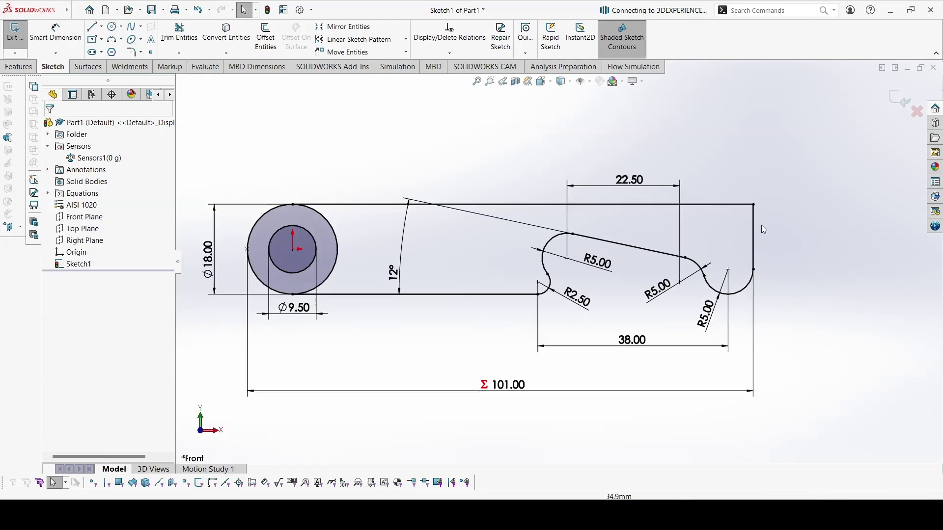
# Step: Round the profile's top-right corner with a 4 mm sketch fillet
pyautogui.click(131, 52)
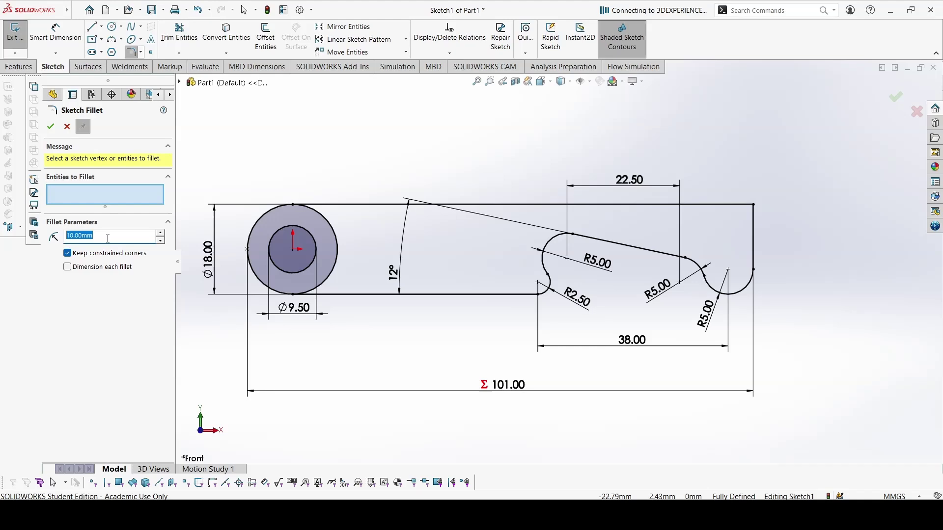
pyautogui.write('4')
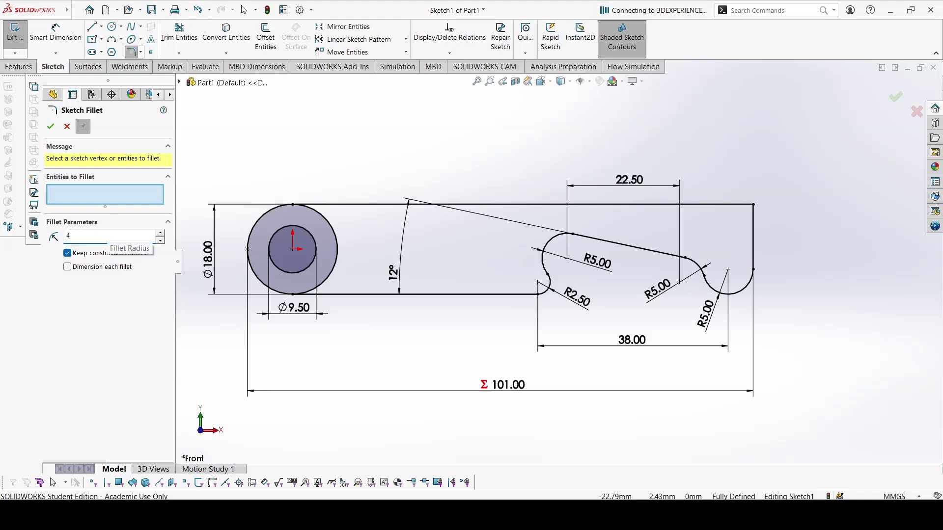
pyautogui.click(753, 205)
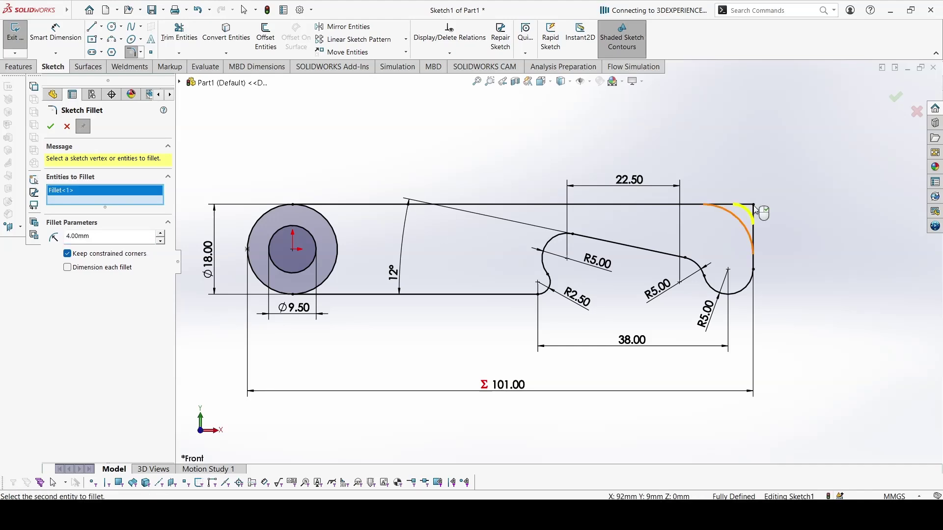
pyautogui.rightClick(781, 227)
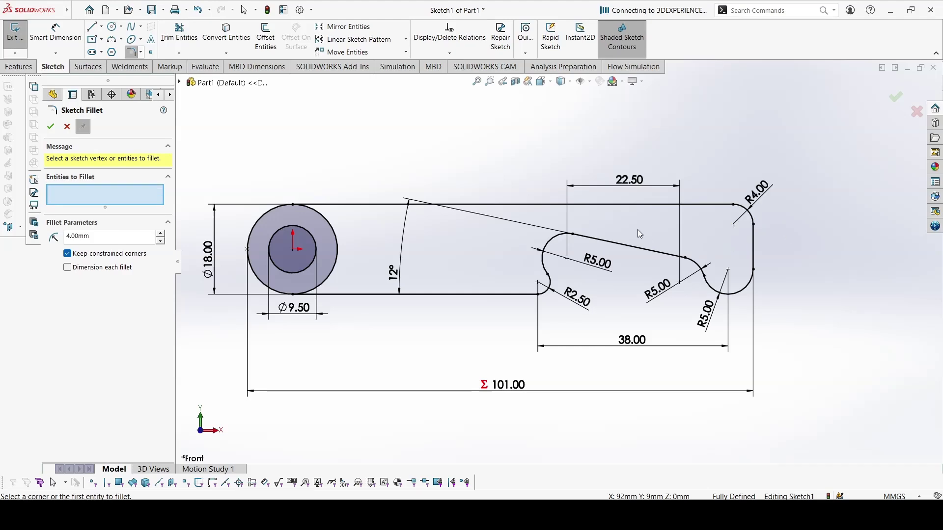
pyautogui.click(50, 126)
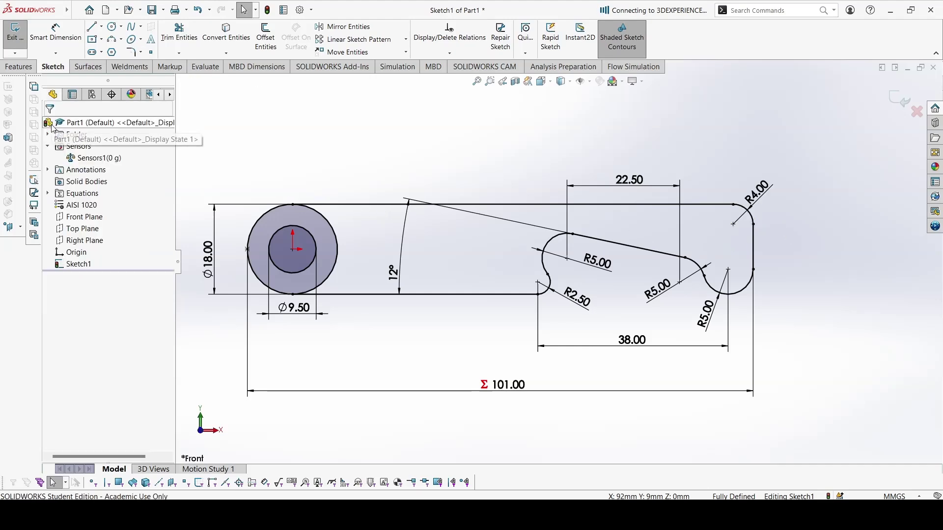
# Step: Power-trim away the leftover half of the Ø18 circle
pyautogui.click(178, 33)
pyautogui.moveTo(359, 234); pyautogui.dragTo(324, 236)
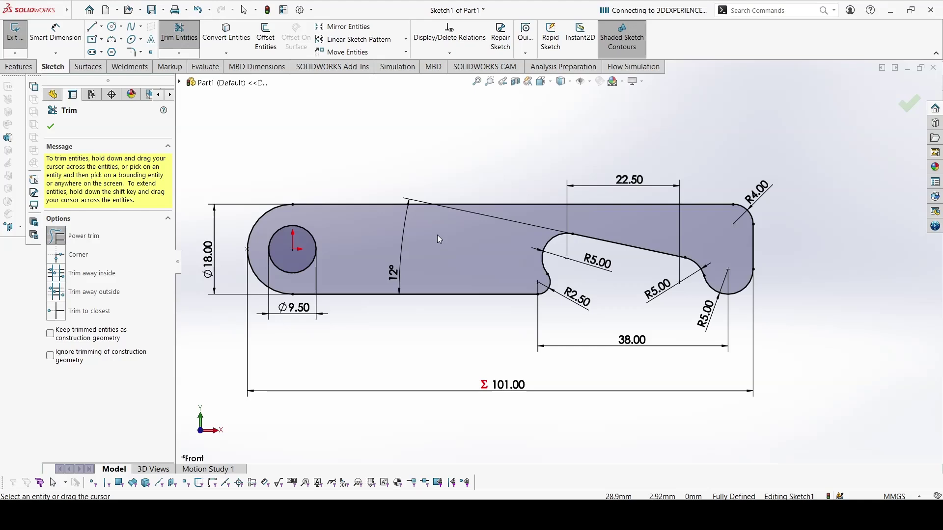
pyautogui.press('z')
pyautogui.press('Escape')
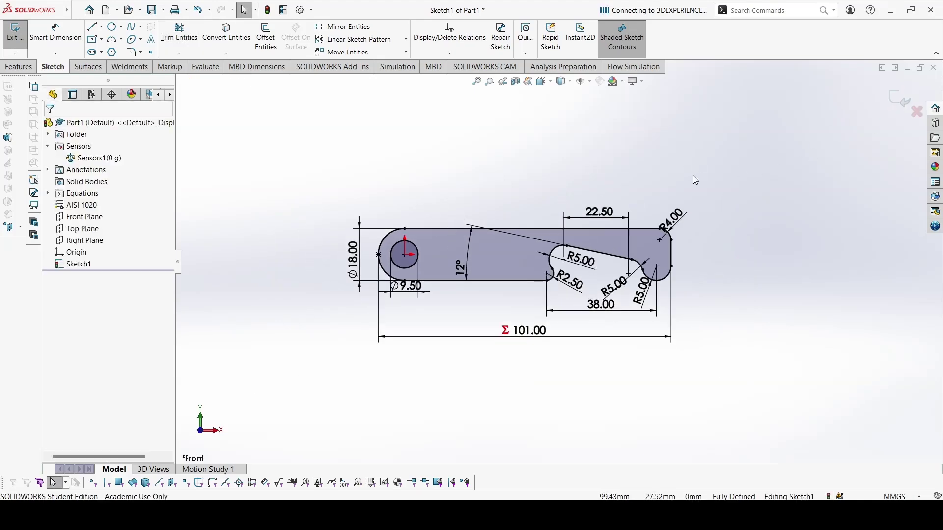
# Step: Extrude the hook profile Mid Plane with depth =B (11 mm) as Boss-Extrude1
pyautogui.click(15, 66)
pyautogui.click(20, 37)
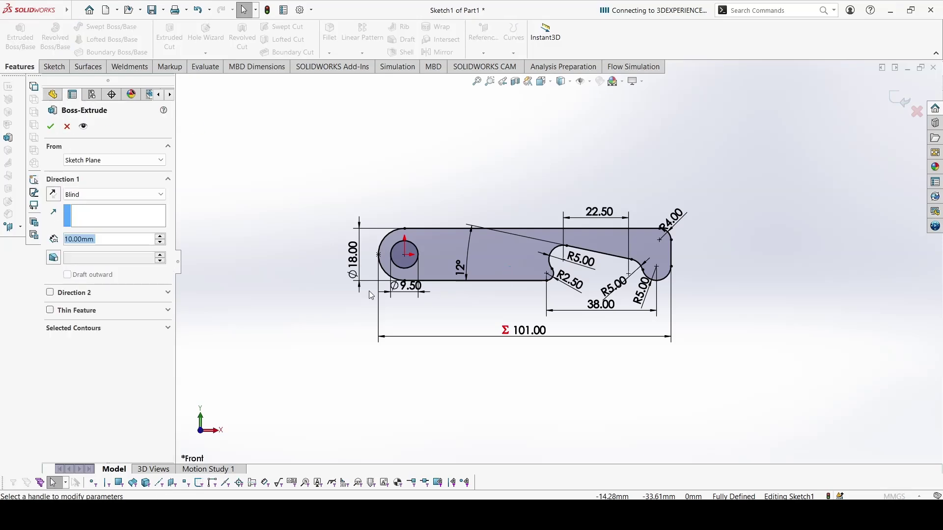
pyautogui.click(114, 194)
pyautogui.click(94, 247)
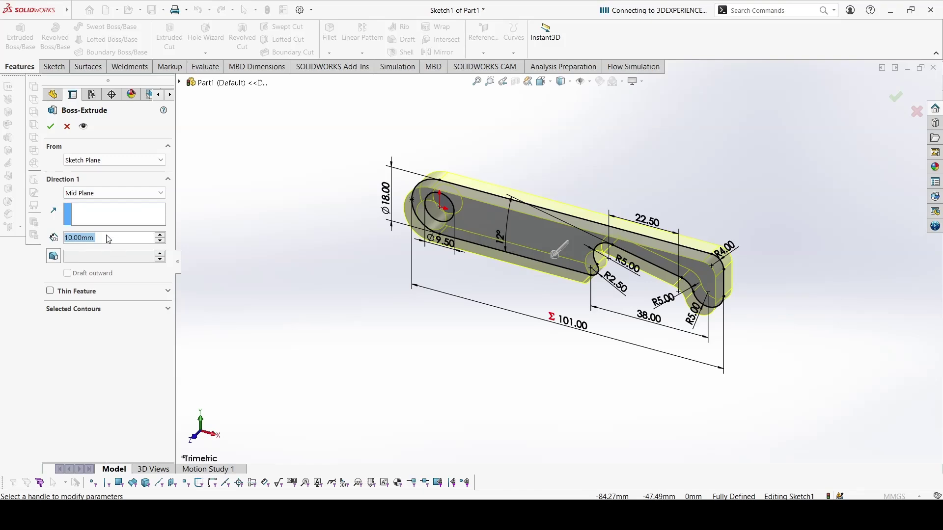
pyautogui.write('=B')
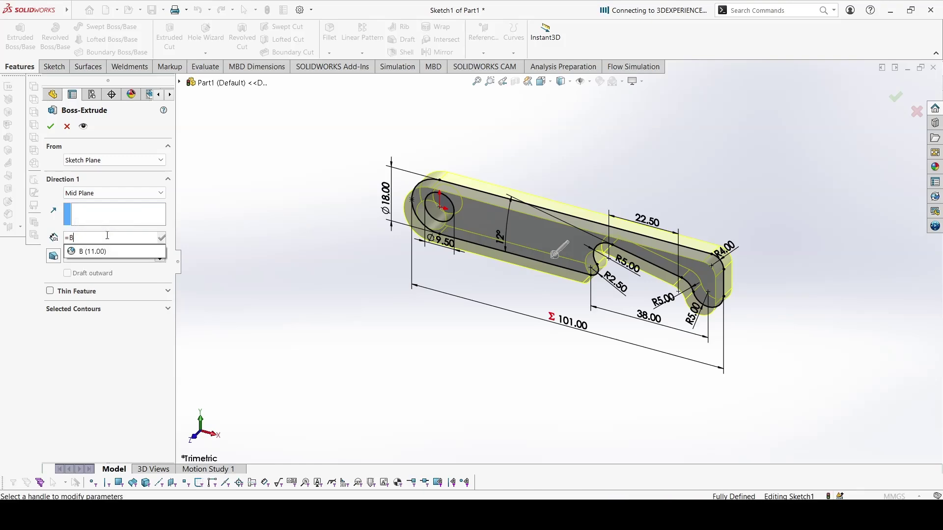
pyautogui.click(114, 251)
pyautogui.press('Return')
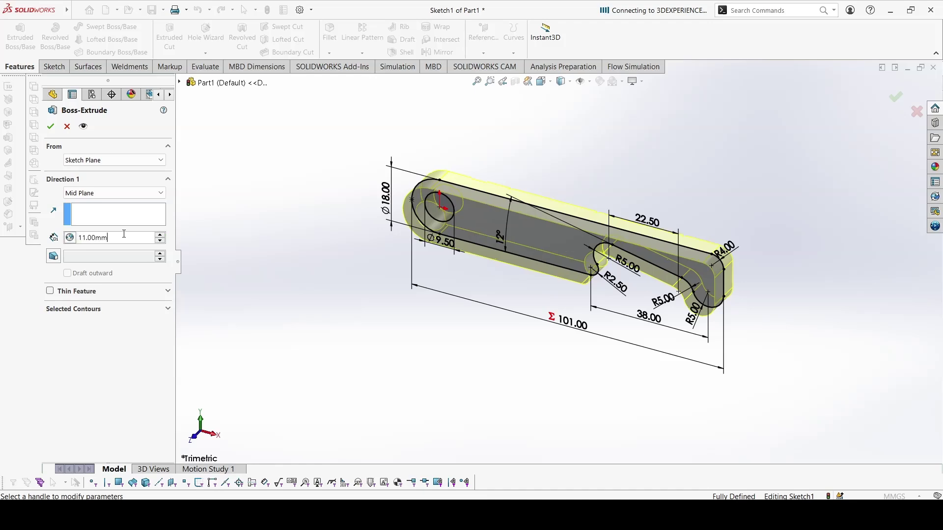
pyautogui.press('Return')
pyautogui.scroll(-1, 698, 201)
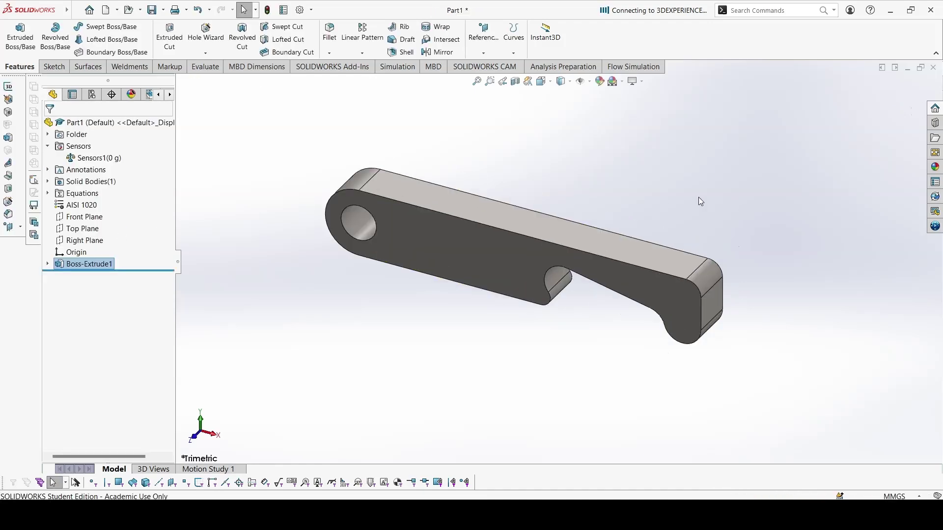
# Step: Sketch a reversed 1 mm inward offset of the bracket's front face outline
pyautogui.click(419, 231)
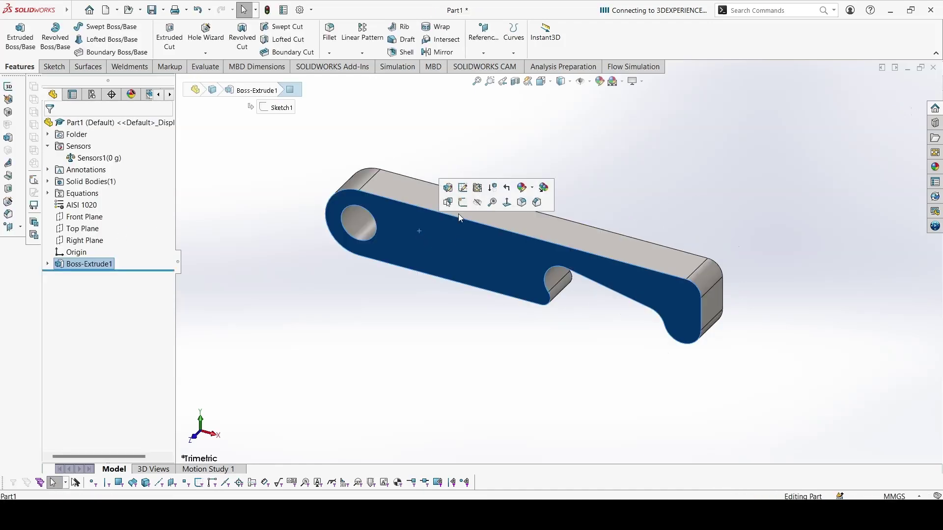
pyautogui.click(458, 204)
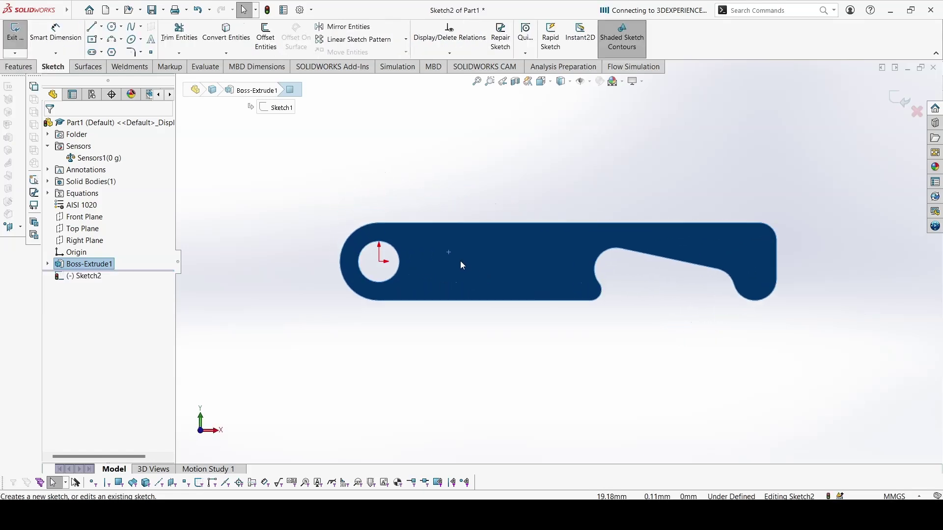
pyautogui.click(275, 35)
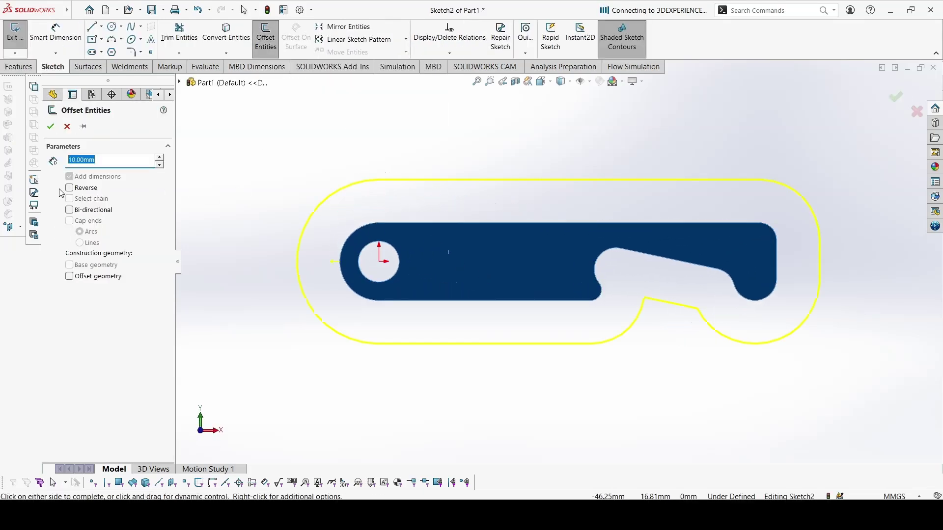
pyautogui.click(70, 188)
pyautogui.click(101, 162)
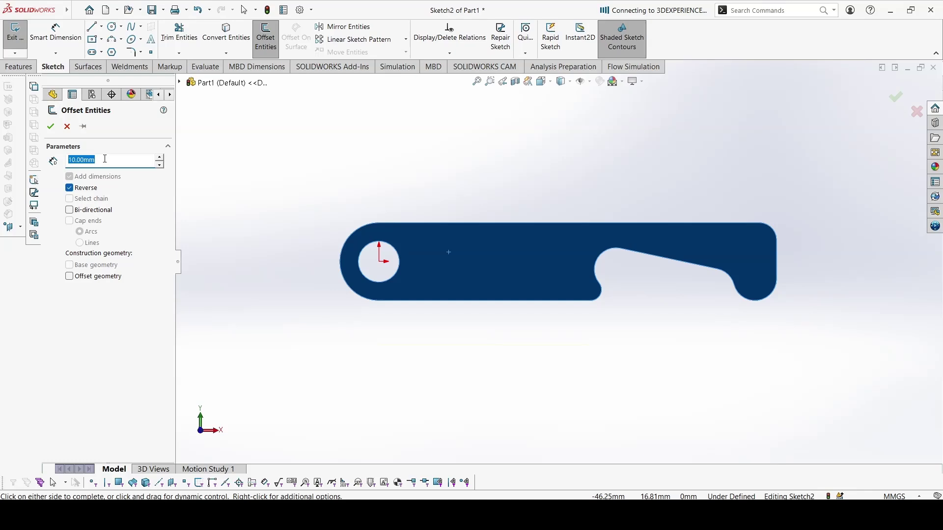
pyautogui.write('=')
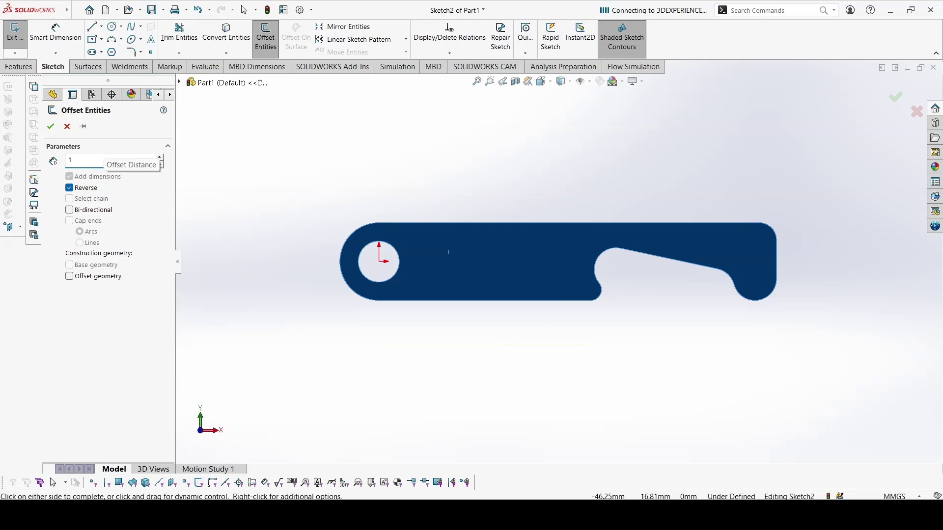
pyautogui.press('Return')
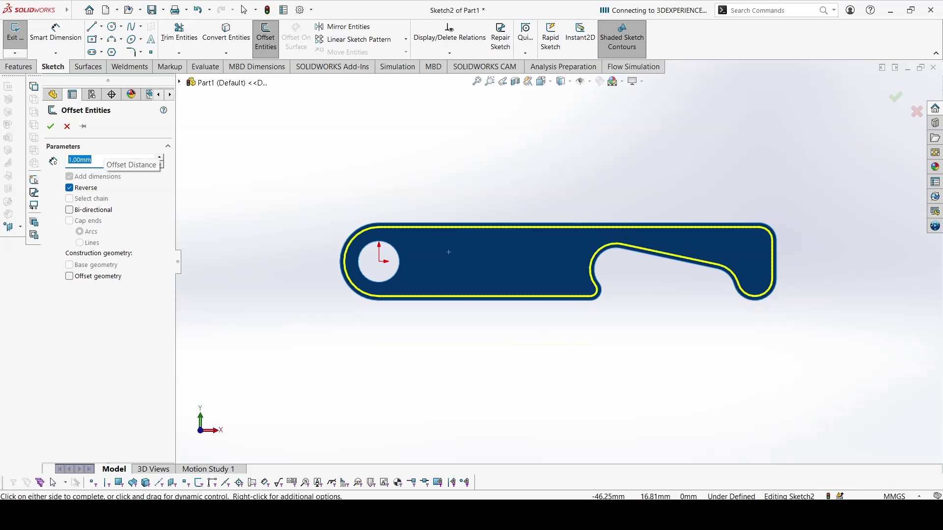
pyautogui.press('Return')
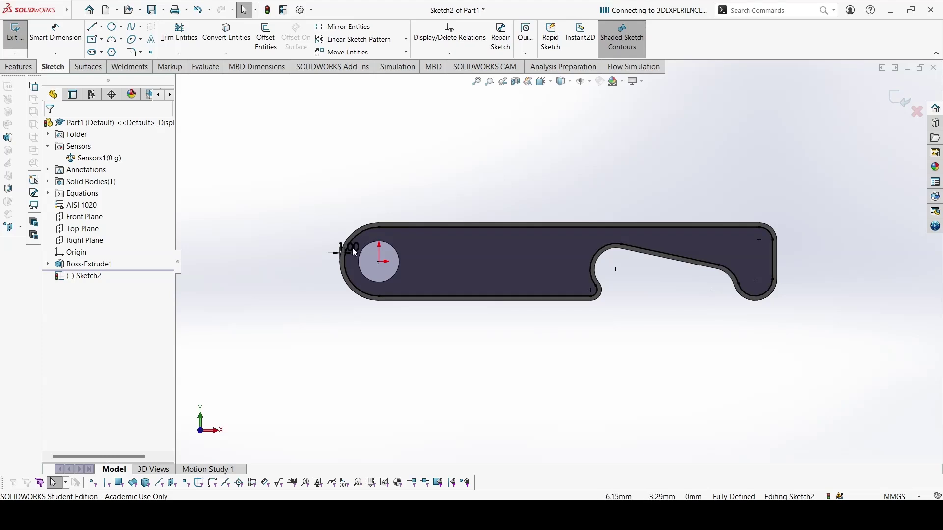
# Step: Link the 1.00 offset dimension to global variable C
pyautogui.doubleClick(352, 248)
pyautogui.write('=')
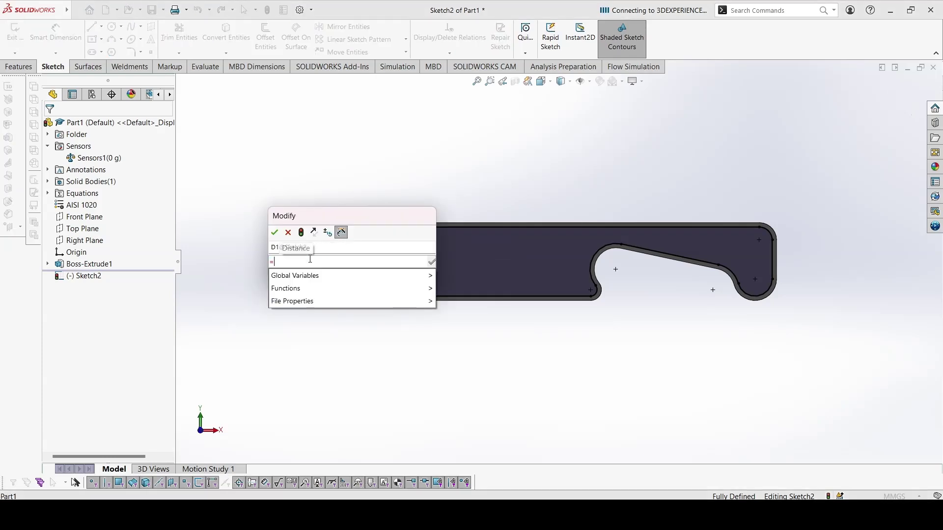
pyautogui.write('C')
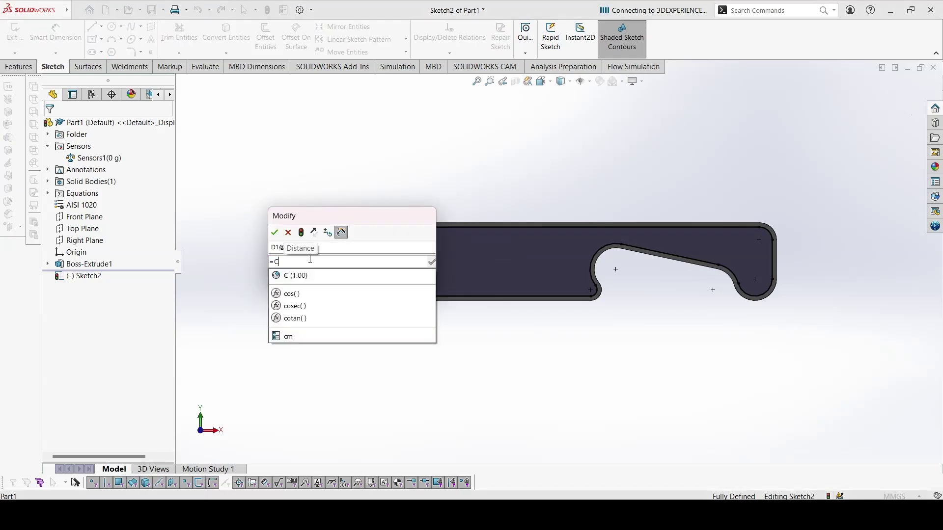
pyautogui.click(309, 275)
pyautogui.press('Return')
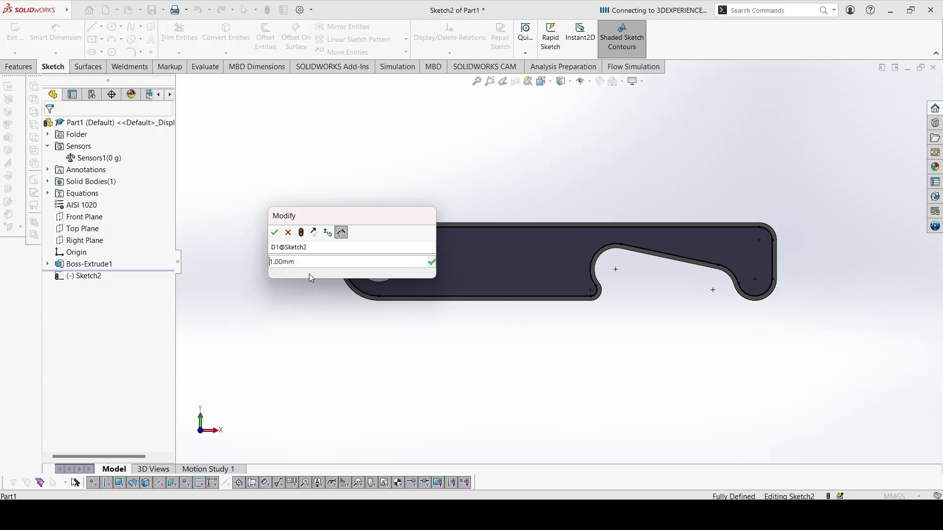
pyautogui.press('Return')
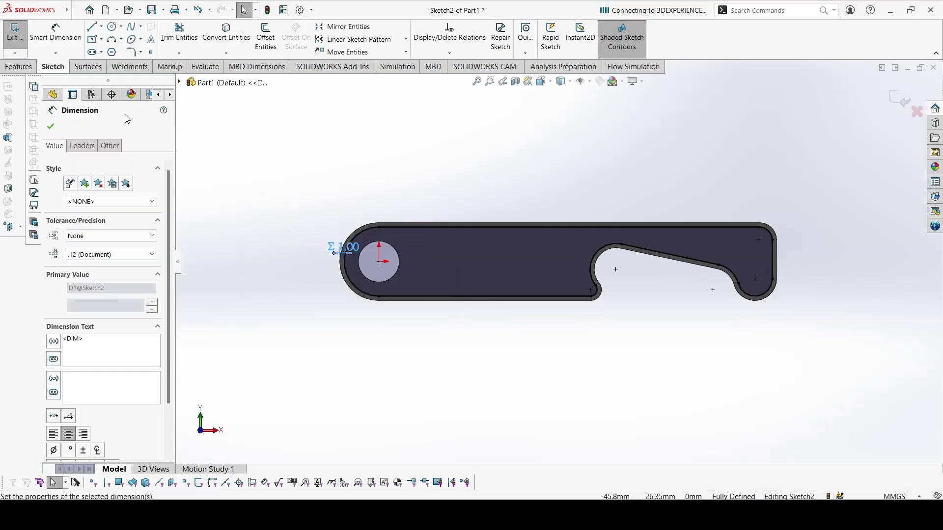
# Step: Cut the offset outline Blind to depth =C, creating the 1 mm Cut-Extrude1 pocket
pyautogui.click(18, 67)
pyautogui.click(169, 37)
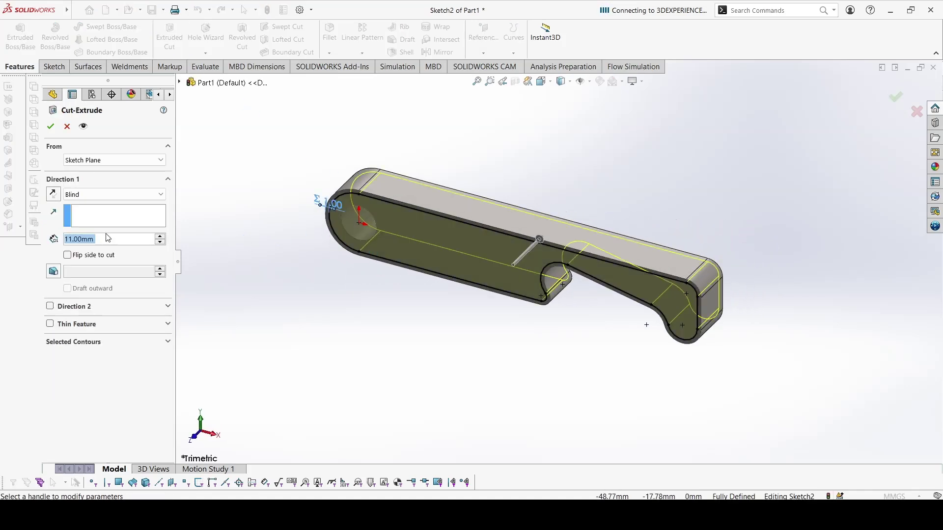
pyautogui.write('=C')
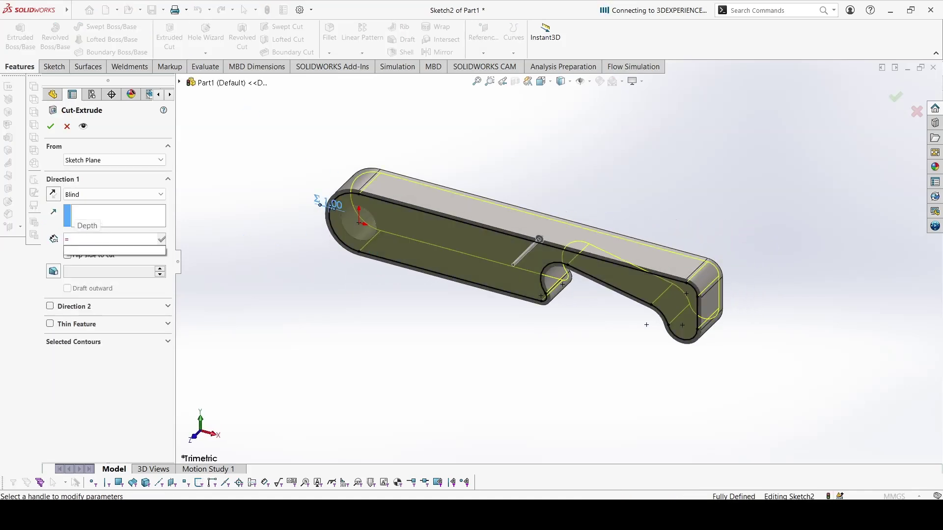
pyautogui.click(108, 254)
pyautogui.press('Return')
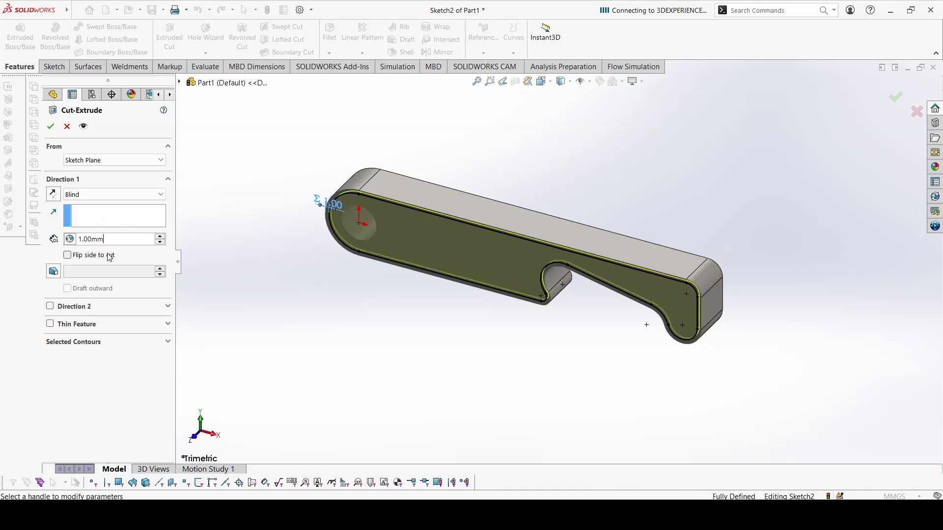
pyautogui.press('Return')
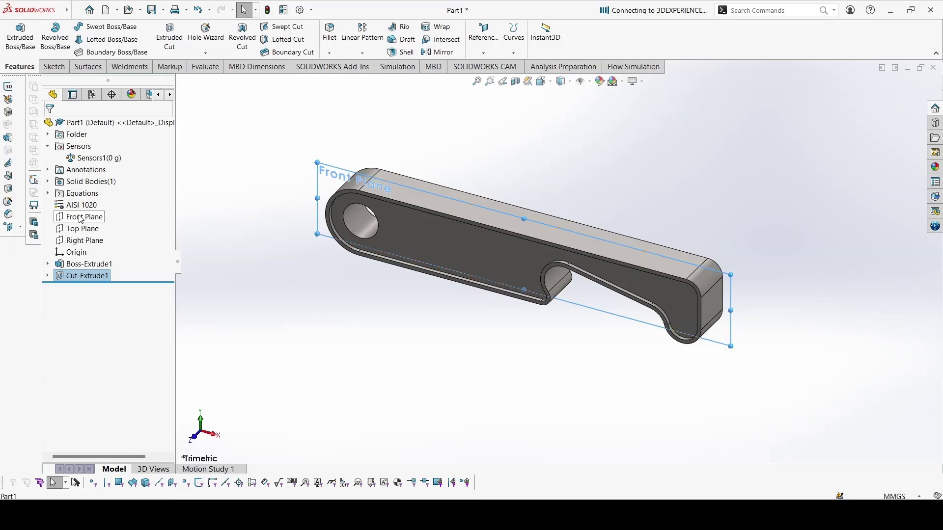
# Step: Choose Cut-Extrude1 to mirror across the Front Plane
pyautogui.click(78, 217)
pyautogui.click(434, 51)
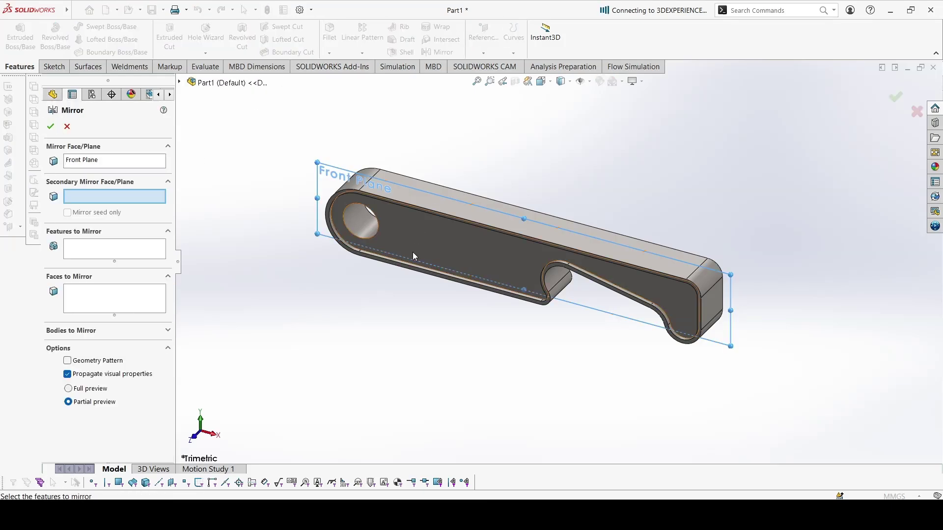
pyautogui.click(137, 249)
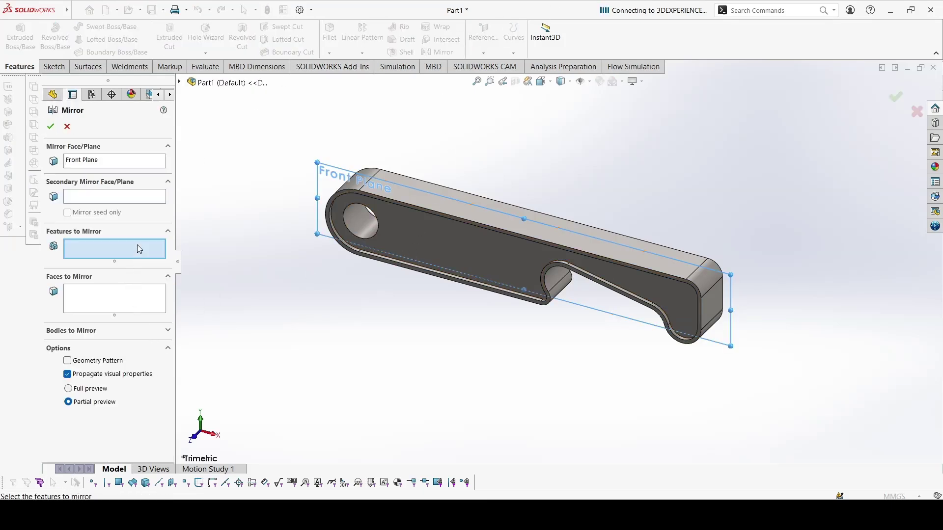
pyautogui.click(179, 82)
pyautogui.click(230, 225)
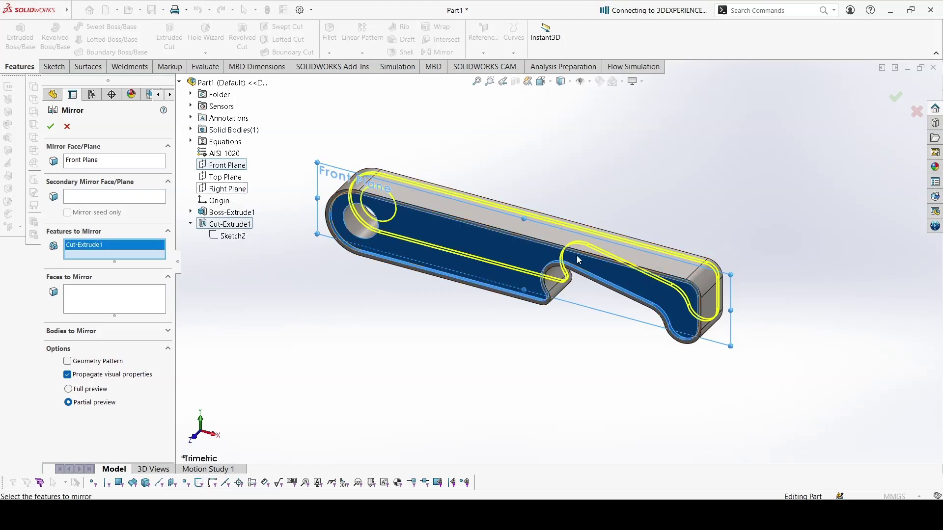
# Step: Finish Mirror1, orbit to inspect it, and update Sensors1 to 102.93 g
pyautogui.click(50, 125)
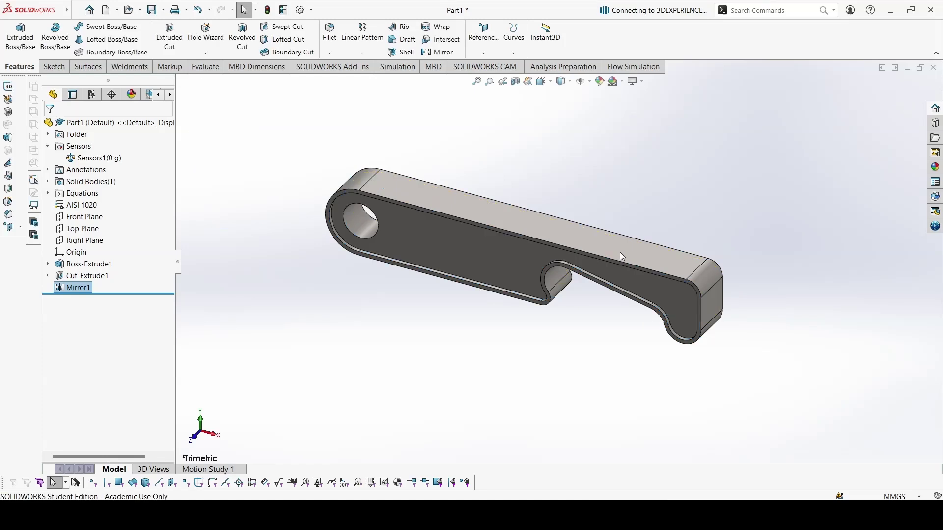
pyautogui.moveTo(648, 267); pyautogui.dragTo(490, 212, button='middle')
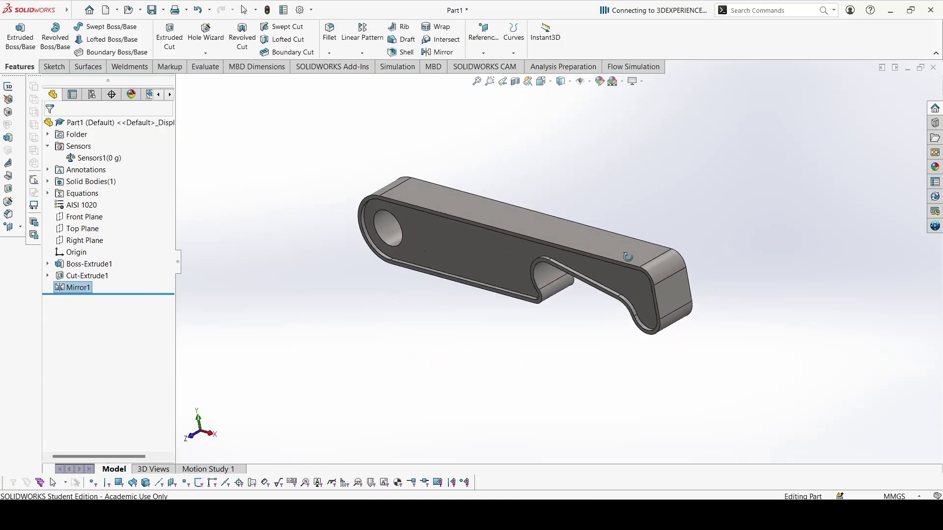
pyautogui.rightClick(107, 160)
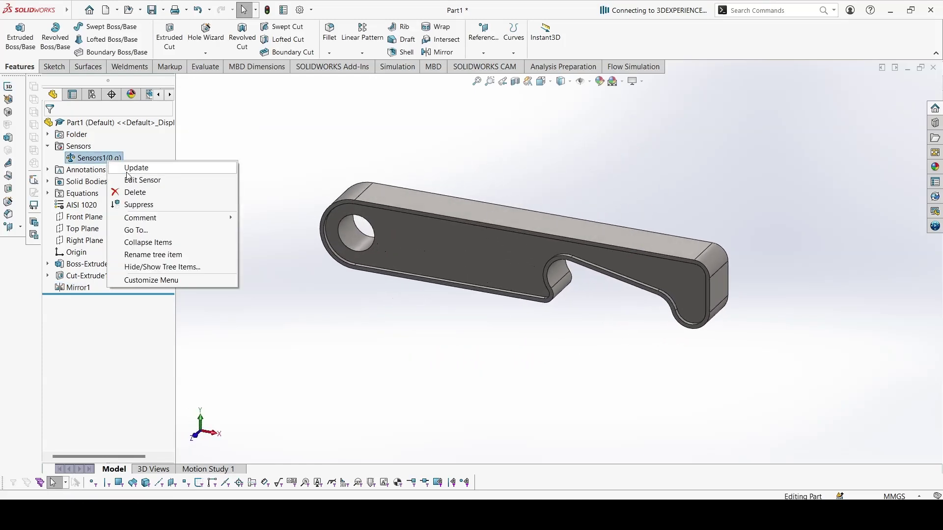
pyautogui.click(133, 169)
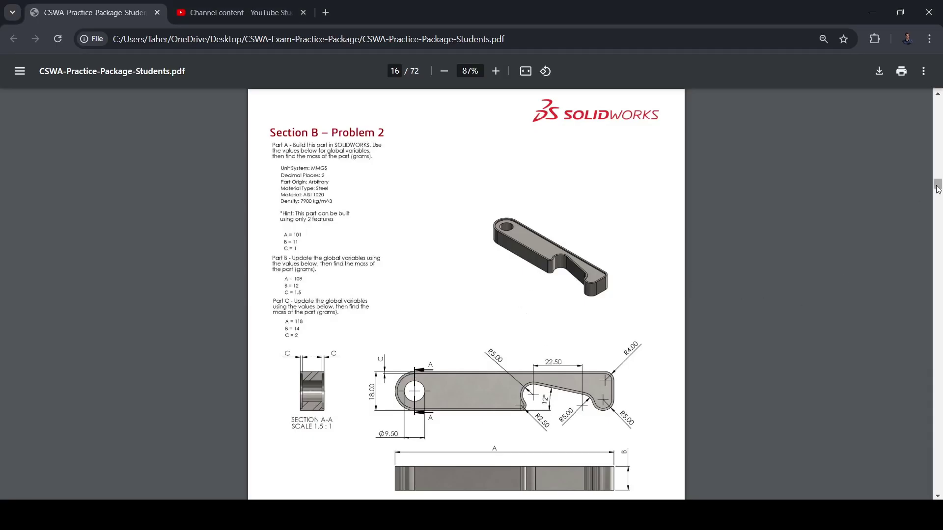
pyautogui.moveTo(937, 189); pyautogui.dragTo(937, 462)
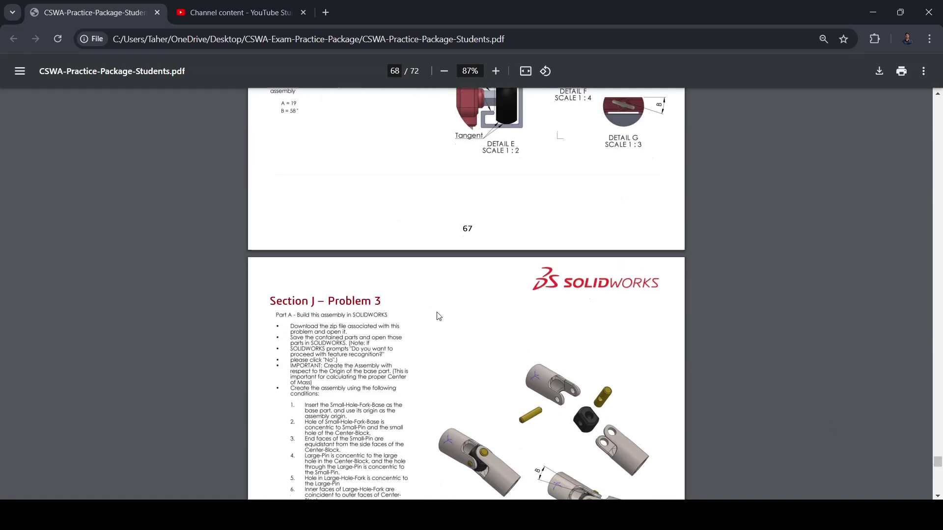
pyautogui.scroll(-10, 438, 316)
pyautogui.scroll(-6, 437, 316)
pyautogui.scroll(3, 427, 301)
pyautogui.scroll(1, 333, 289)
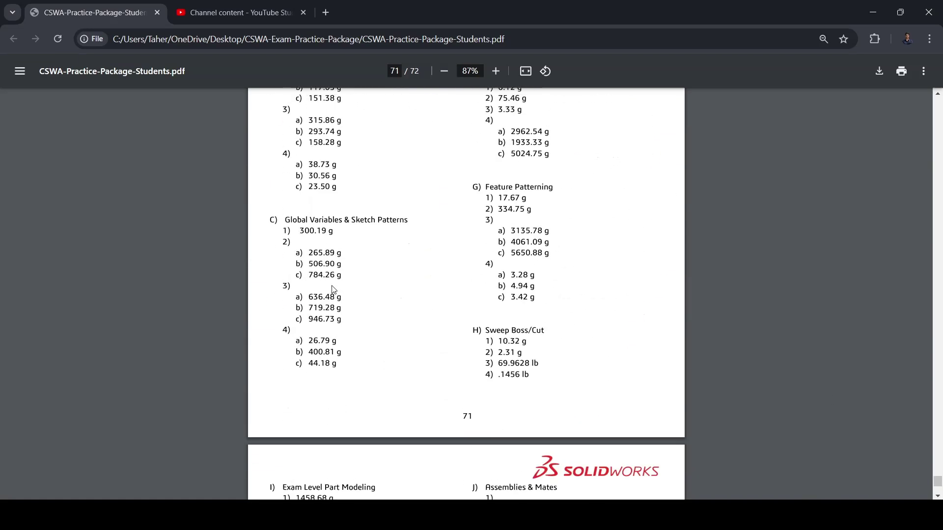
pyautogui.scroll(3, 329, 255)
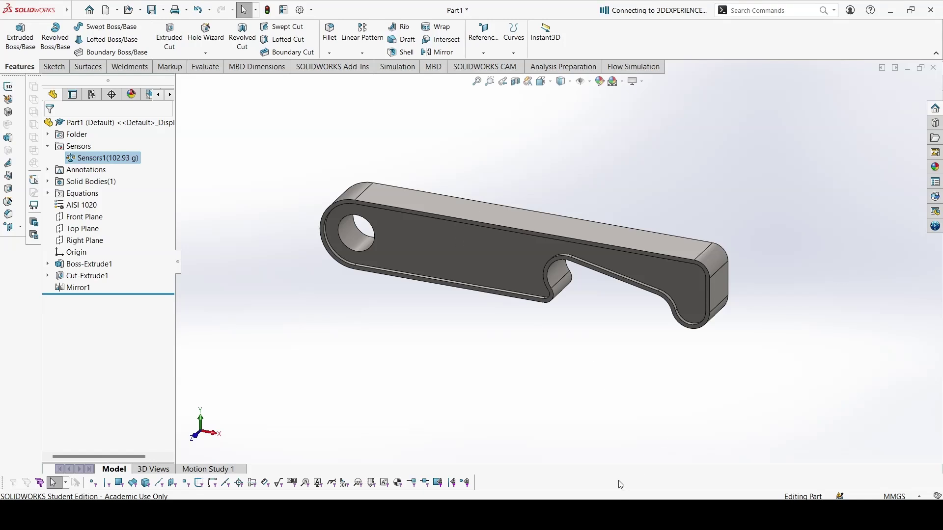
# Step: Change the global variables to A = 108, B = 12 and C = 1.5 in the Equations table
pyautogui.rightClick(81, 170)
pyautogui.press('Escape')
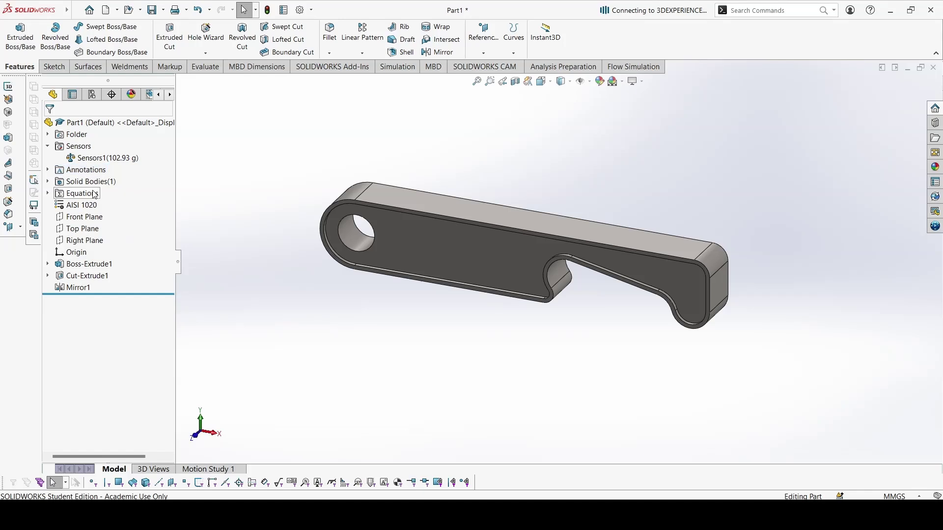
pyautogui.doubleClick(82, 193)
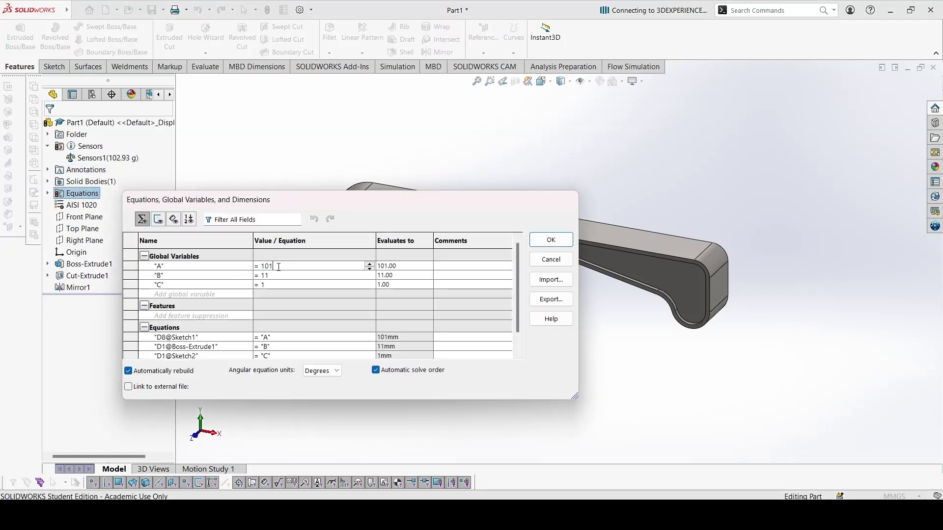
pyautogui.press('BackSpace')
pyautogui.write('8')
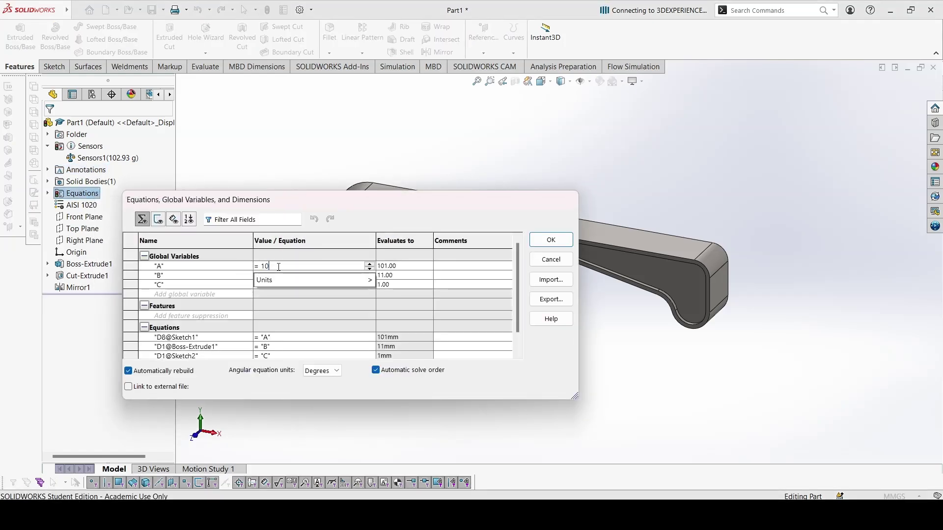
pyautogui.press('Return')
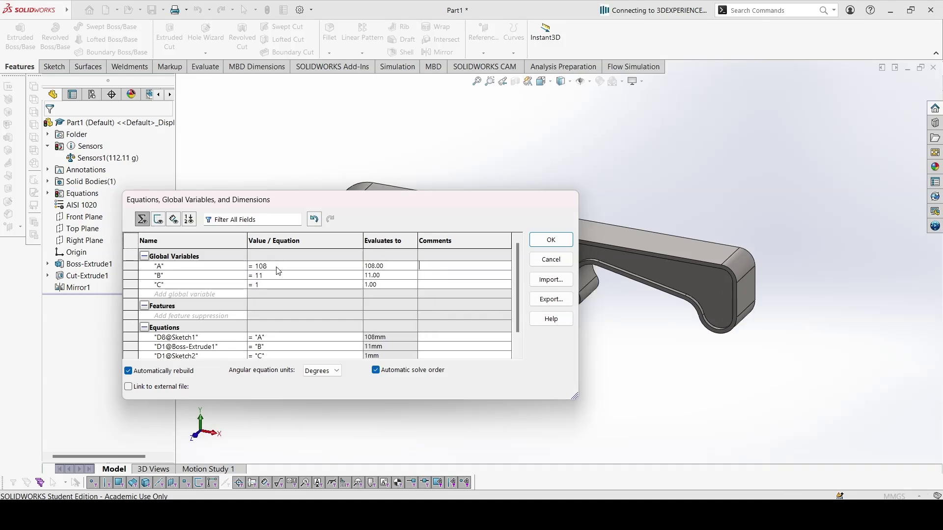
pyautogui.click(268, 276)
pyautogui.press('BackSpace')
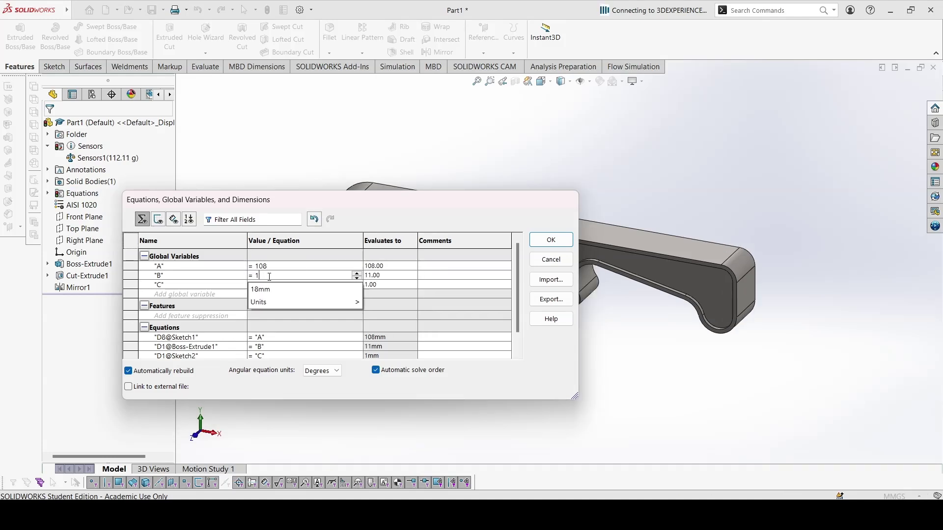
pyautogui.write('2')
pyautogui.press('Return')
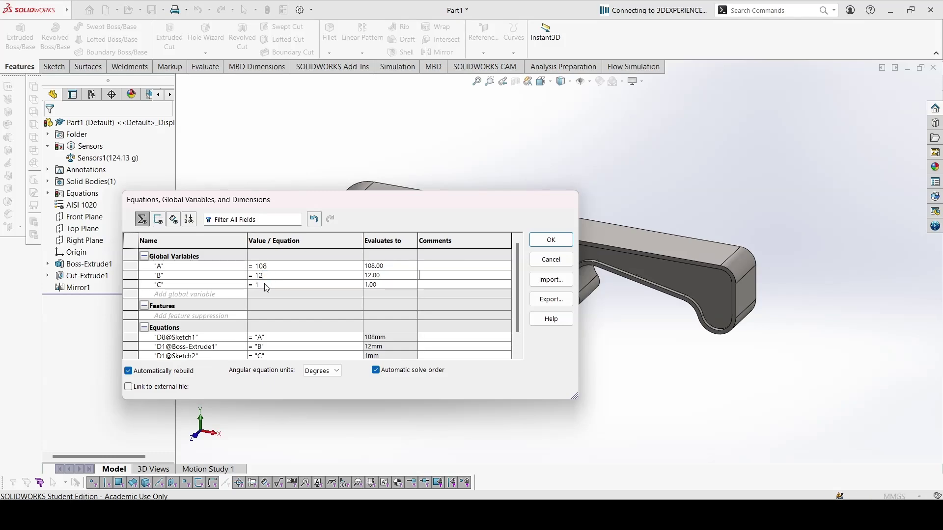
pyautogui.click(266, 284)
pyautogui.write('.5')
pyautogui.press('Return')
pyautogui.click(532, 240)
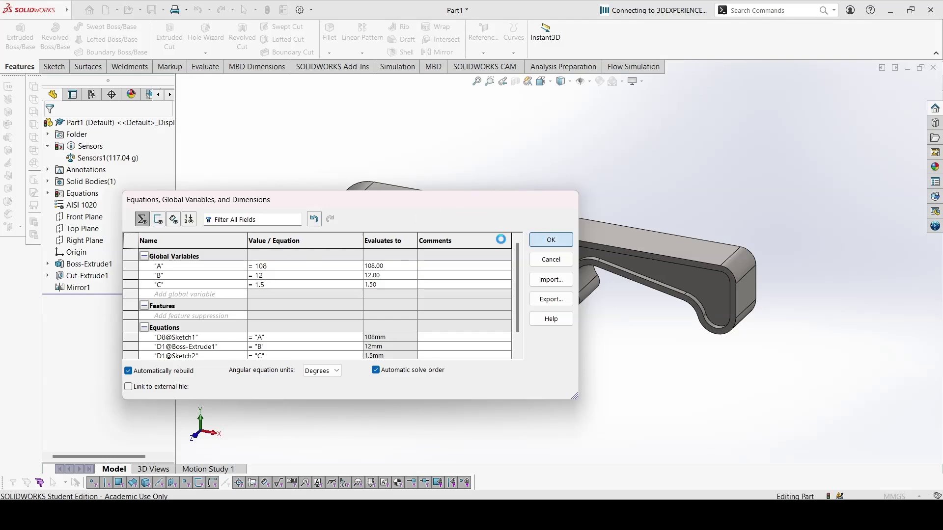
# Step: Update the mass sensor to 117.04 g and compare it with the PDF answer
pyautogui.rightClick(134, 161)
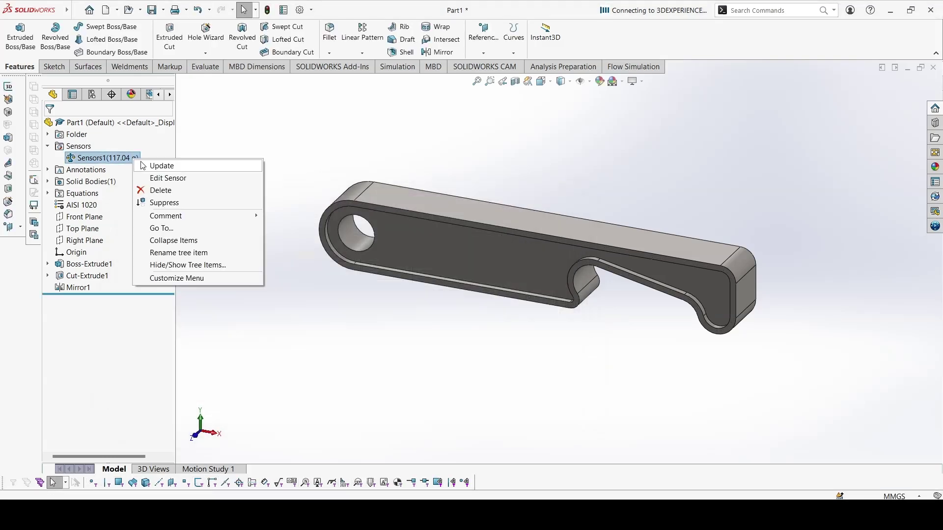
pyautogui.click(159, 163)
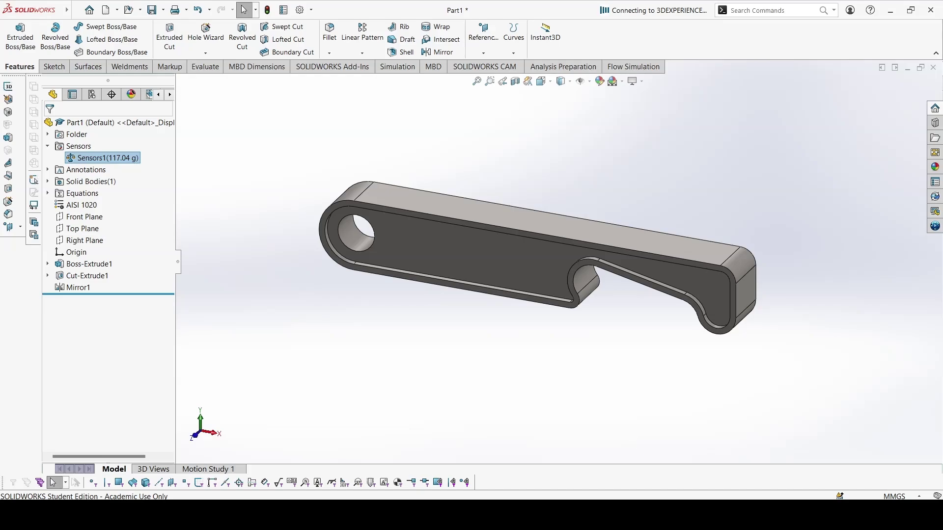
pyautogui.hotkey('alt', 'Tab')
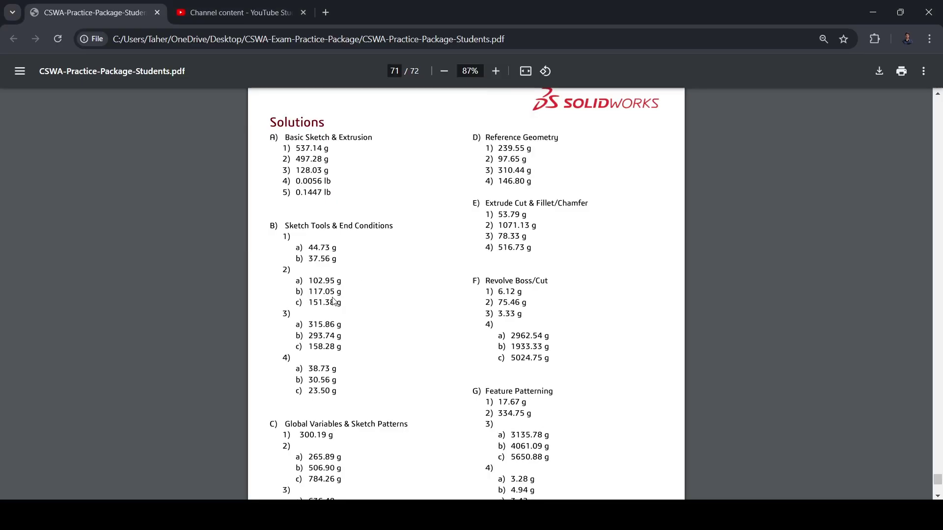
pyautogui.hotkey('alt', 'Tab')
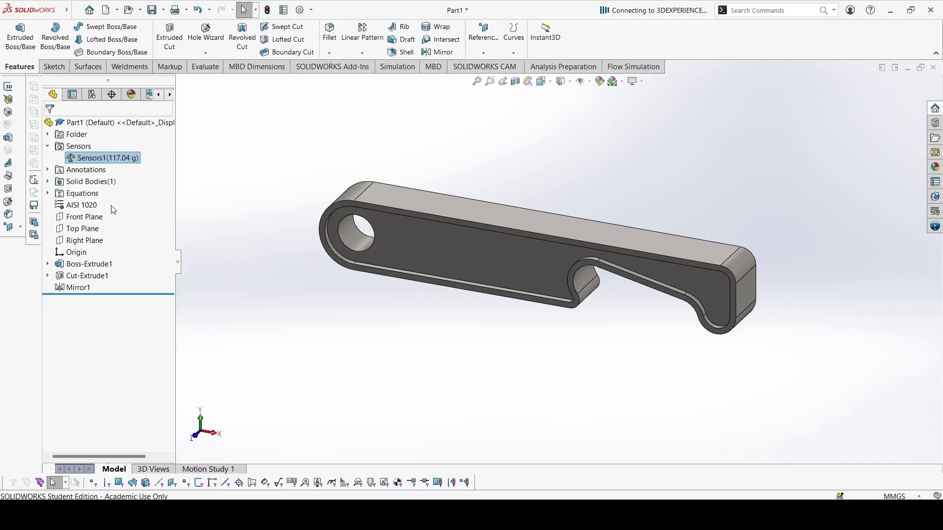
# Step: Set global variables A to 118 and B to 14 in the Equations table
pyautogui.rightClick(79, 195)
pyautogui.click(127, 200)
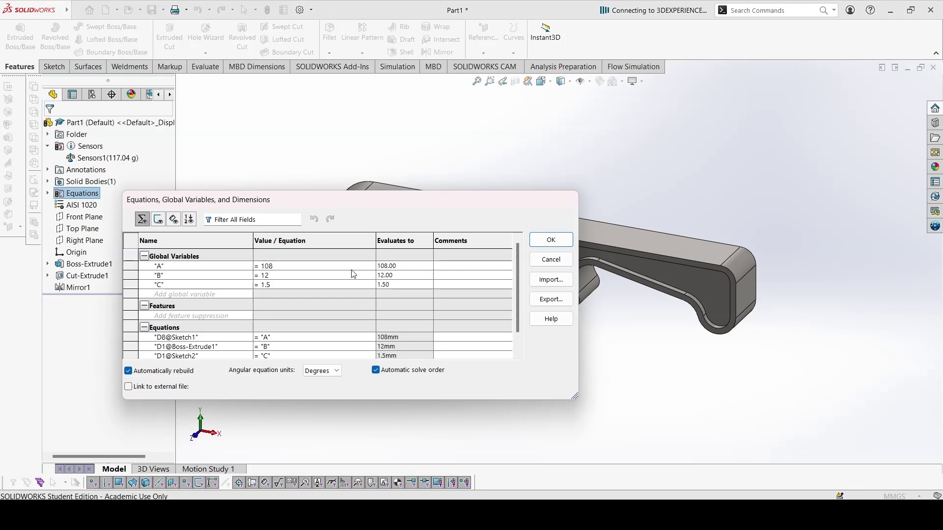
pyautogui.click(317, 266)
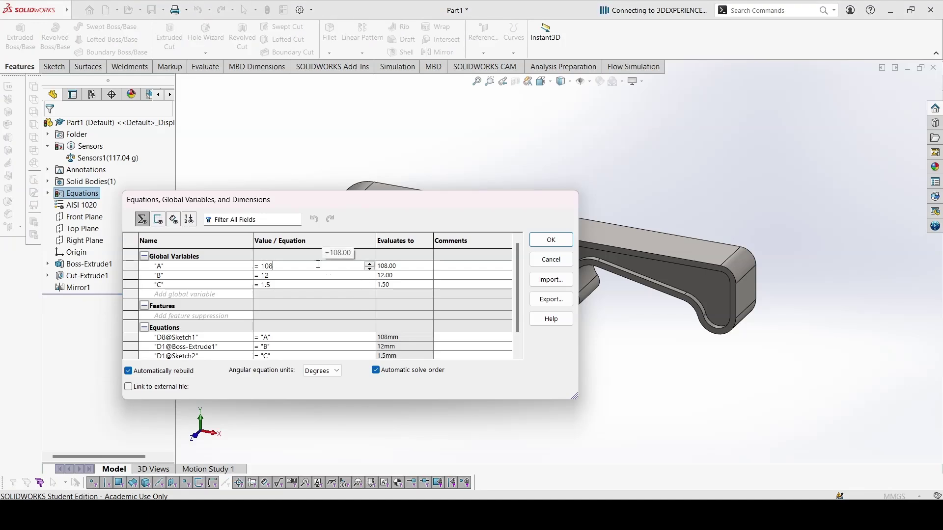
pyautogui.press('BackSpace')
pyautogui.press('BackSpace')
pyautogui.write('18')
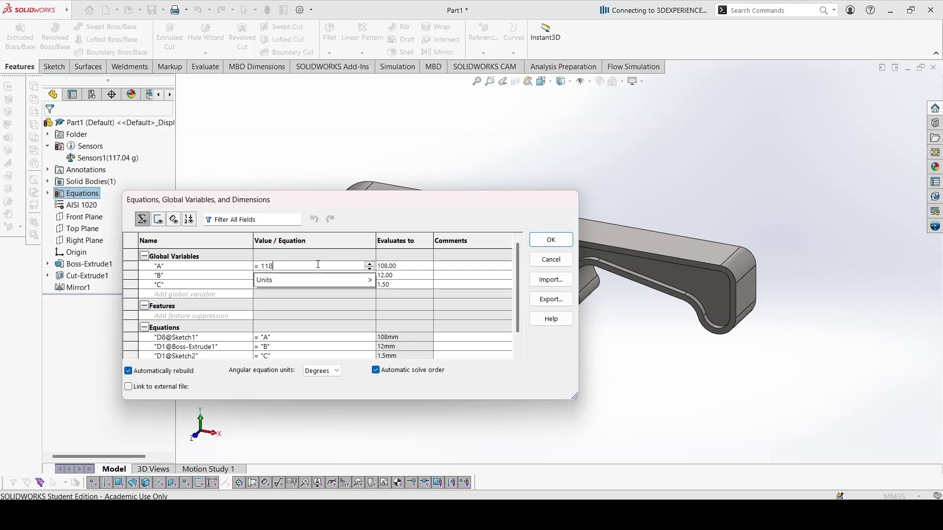
pyautogui.press('Return')
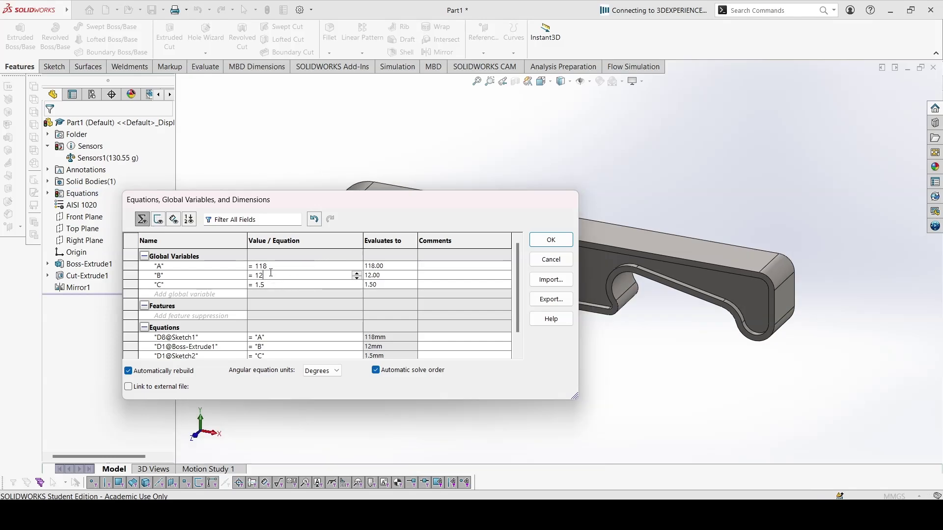
pyautogui.press('BackSpace')
pyautogui.write('4')
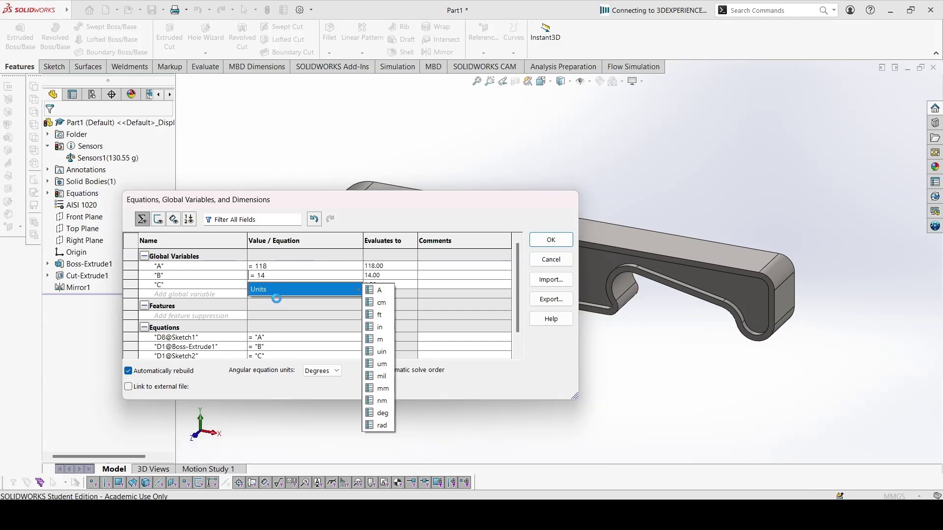
pyautogui.press('Return')
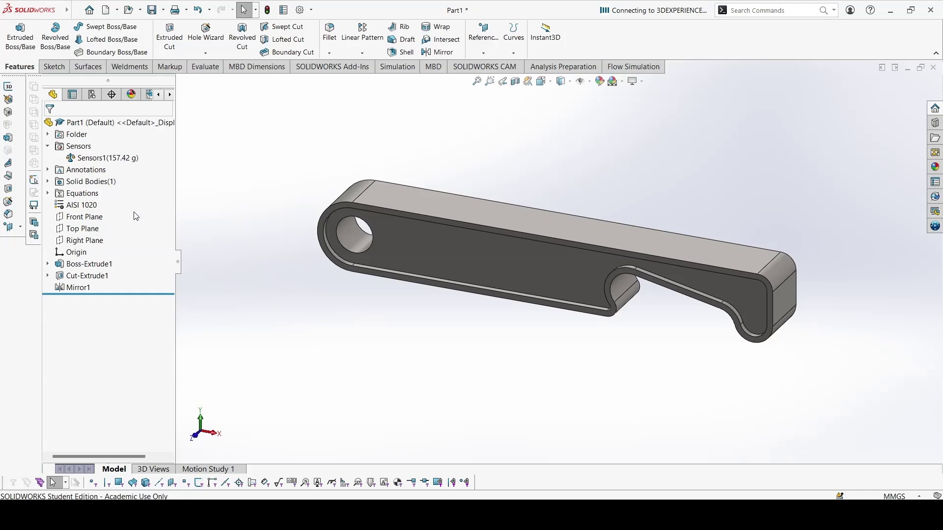
# Step: Reopen the Equations table and set variable C to 2
pyautogui.rightClick(83, 194)
pyautogui.click(111, 201)
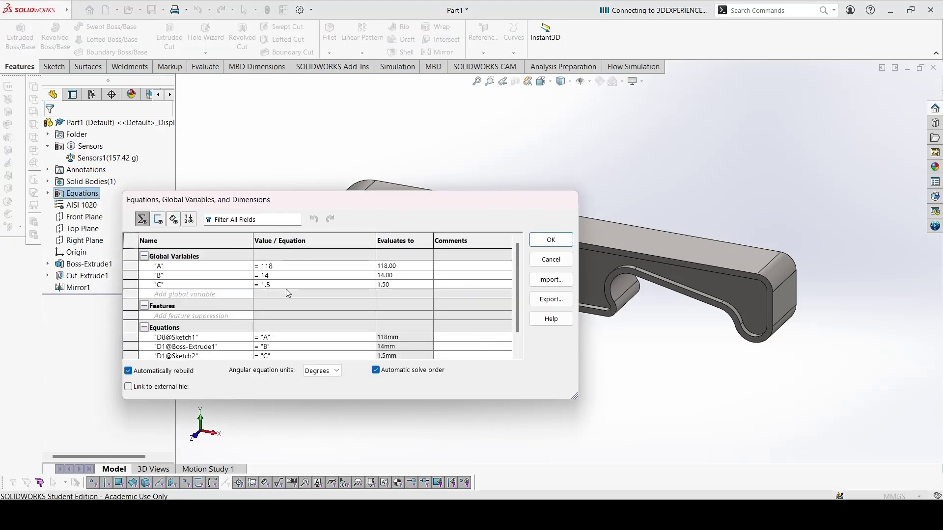
pyautogui.click(277, 285)
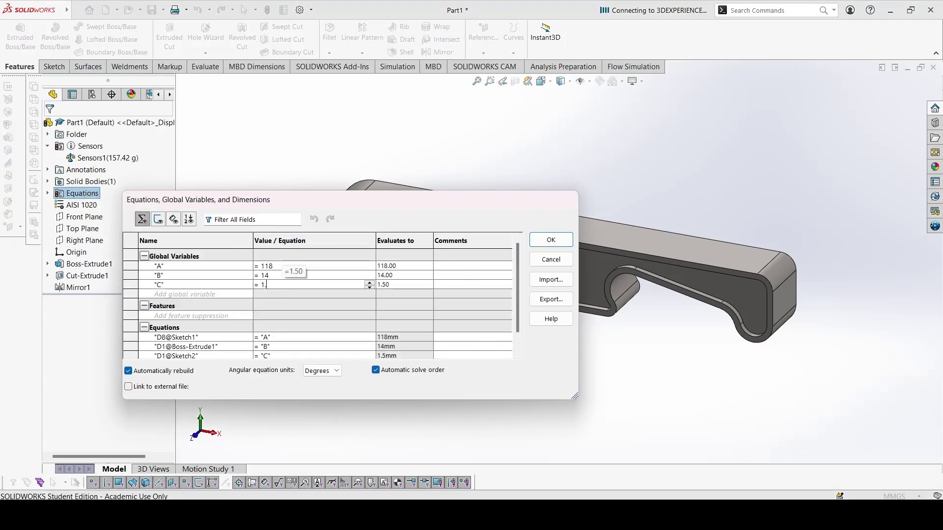
pyautogui.press('BackSpace')
pyautogui.press('BackSpace')
pyautogui.write('2')
pyautogui.press('Tab')
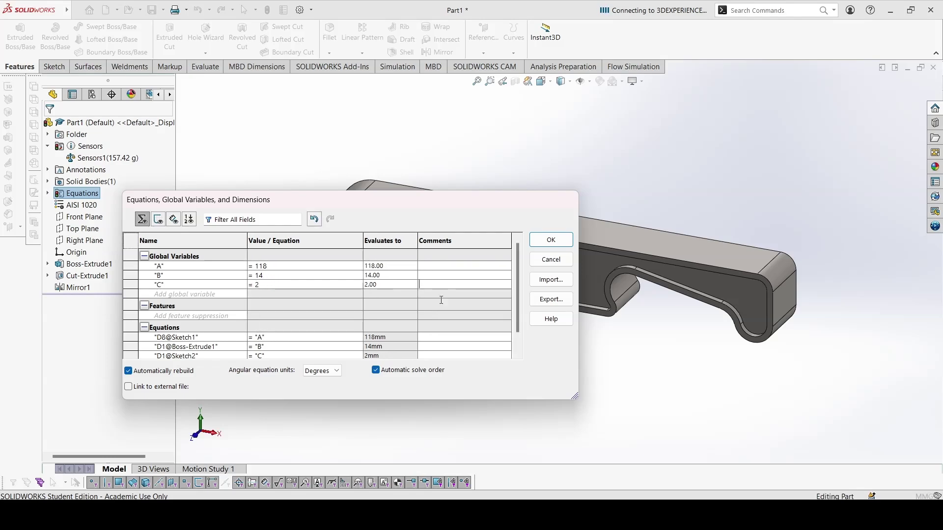
# Step: Compare the 151.37 g bracket mass with the PDF answer
pyautogui.rightClick(129, 158)
pyautogui.press('Escape')
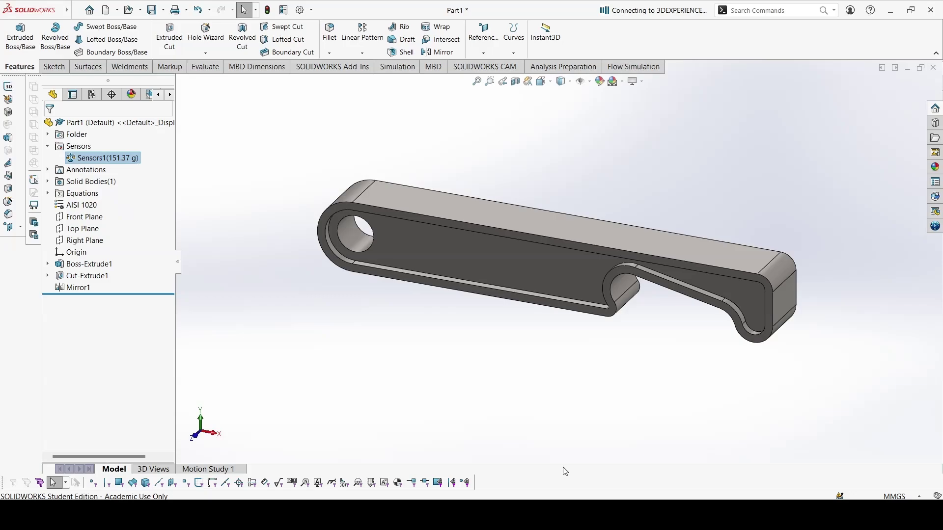
pyautogui.hotkey('alt', 'Tab')
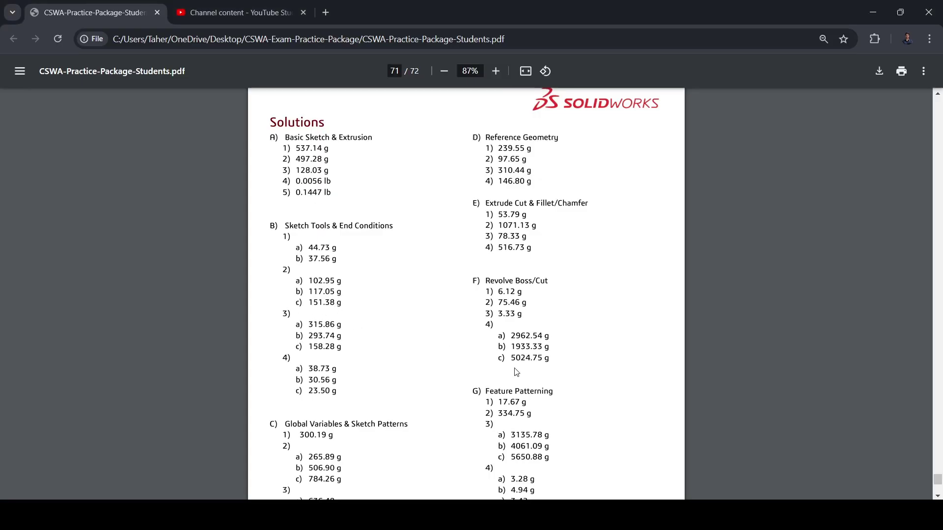
pyautogui.hotkey('alt', 'Tab')
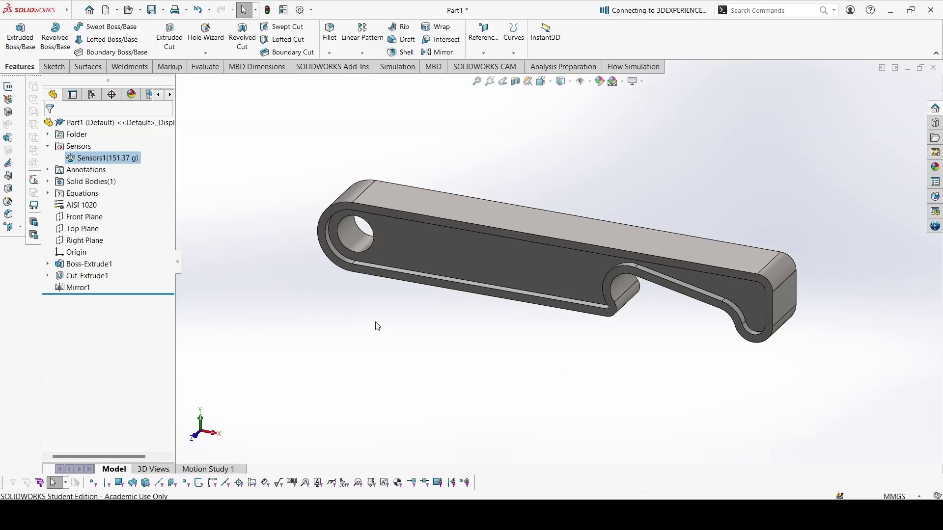